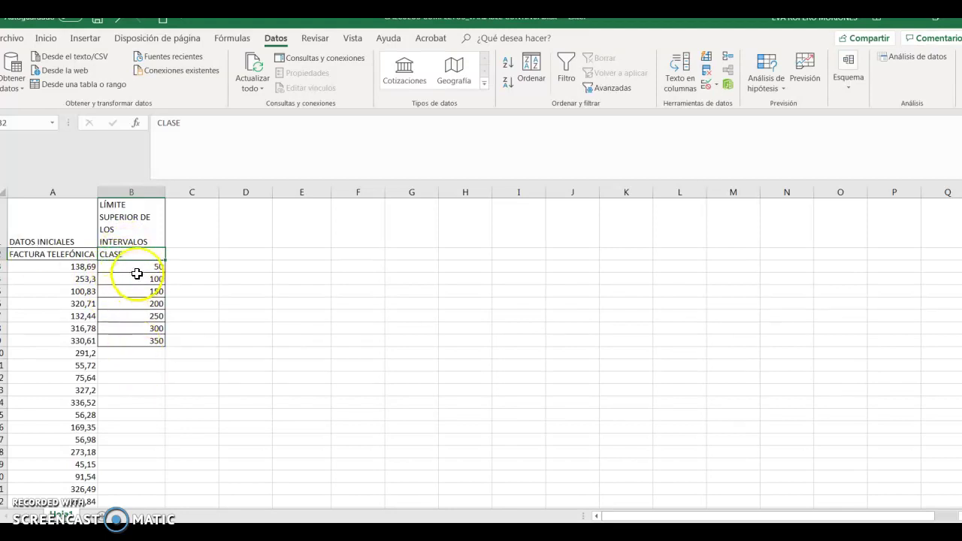
click(137, 268)
click(135, 279)
click(132, 293)
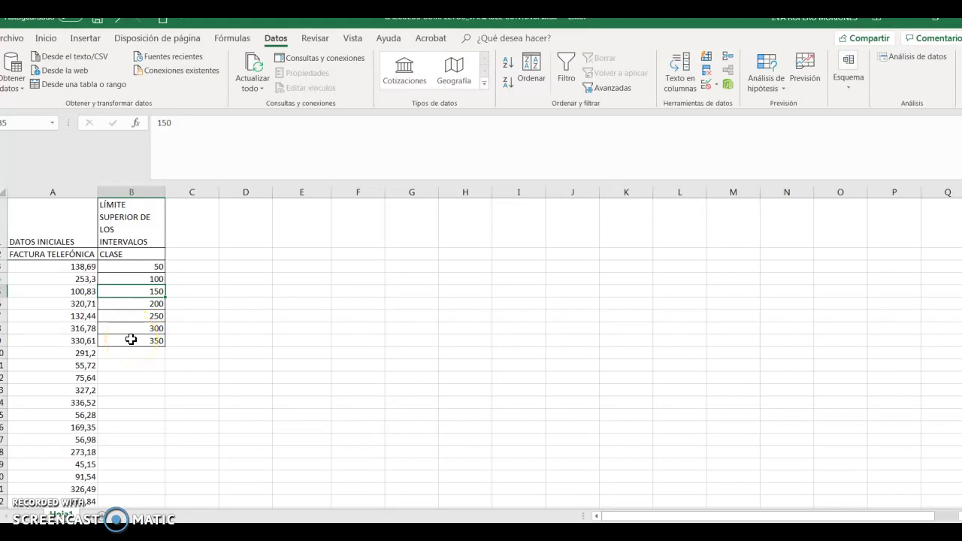
Step: Enter the labels "mínimo" in cell D3 and "máximo" in cell D4
click(243, 267)
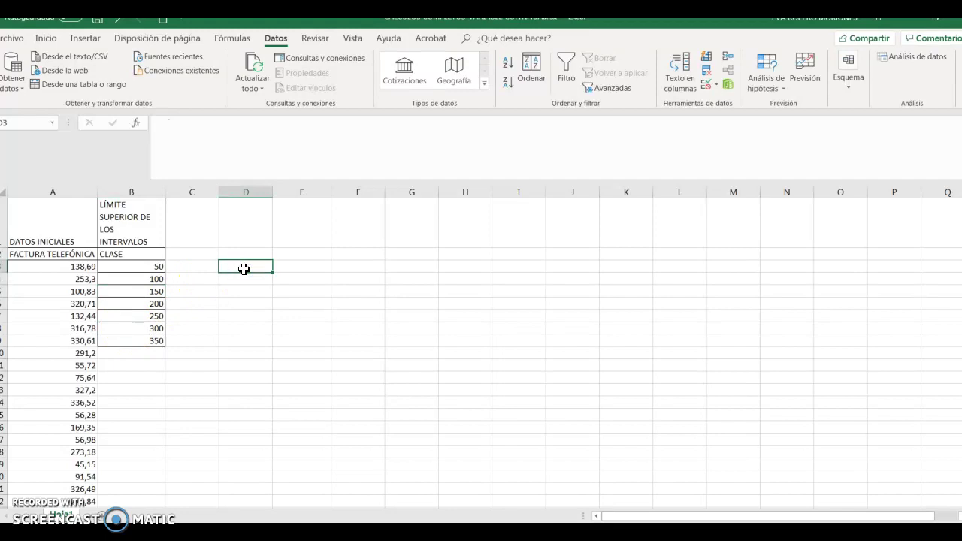
text(mínimo)
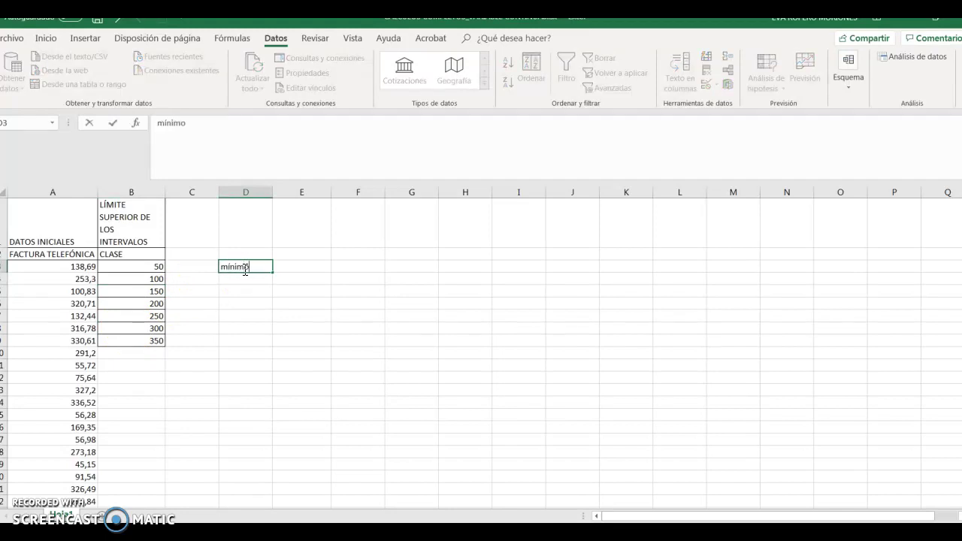
key(Return)
text(máximo)
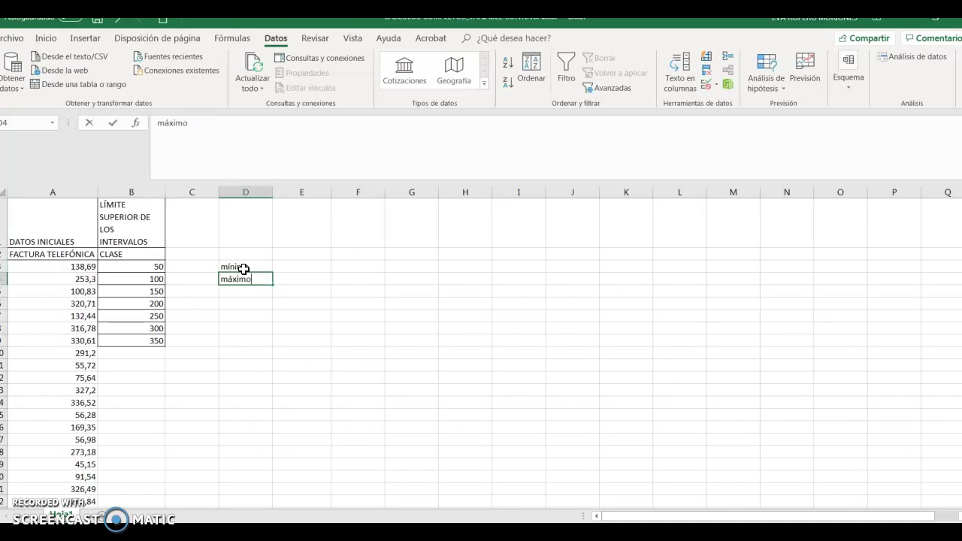
Step: Calculate the minimum of the phone bill data in cell E3 with =min(A3:A679)
key(Tab)
key(Up)
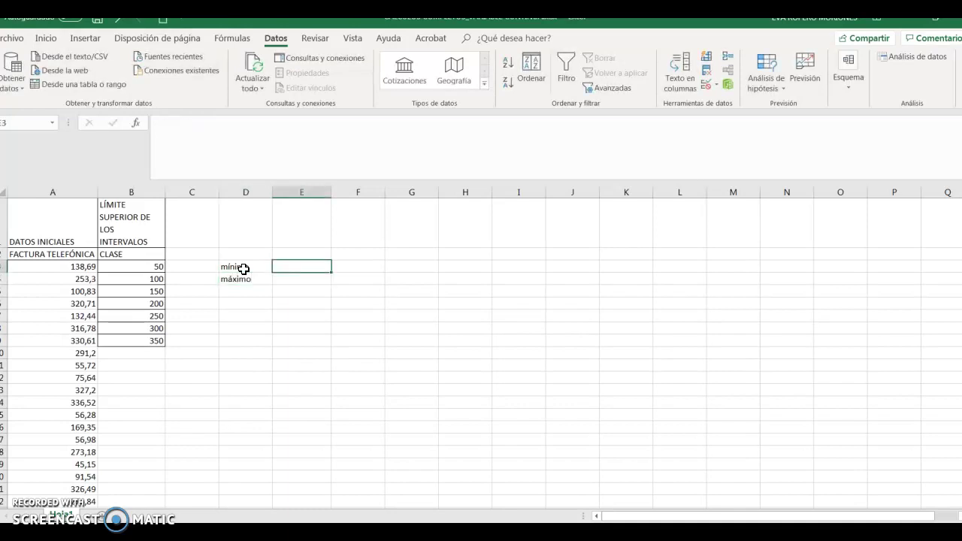
text(=min()
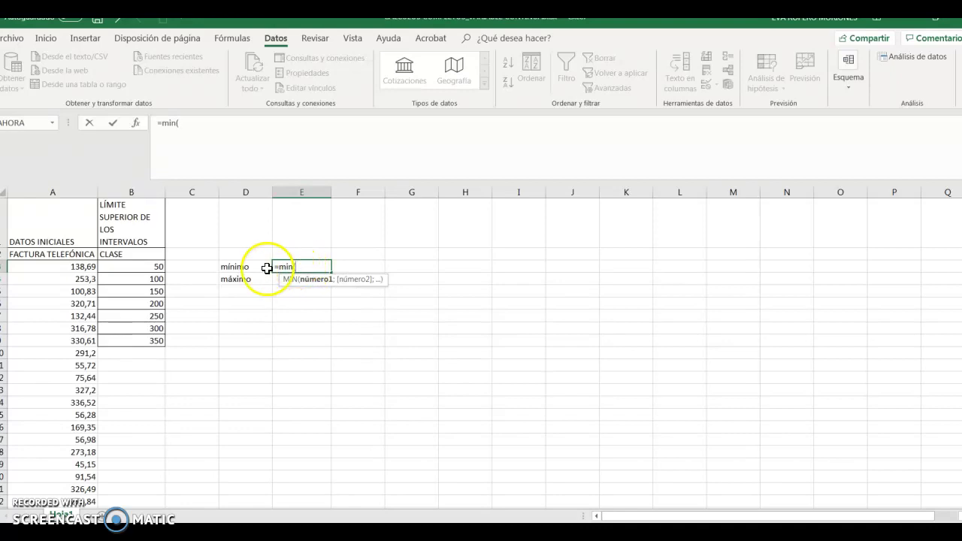
drag(78, 267, 72, 368)
key(ctrl+shift+Down)
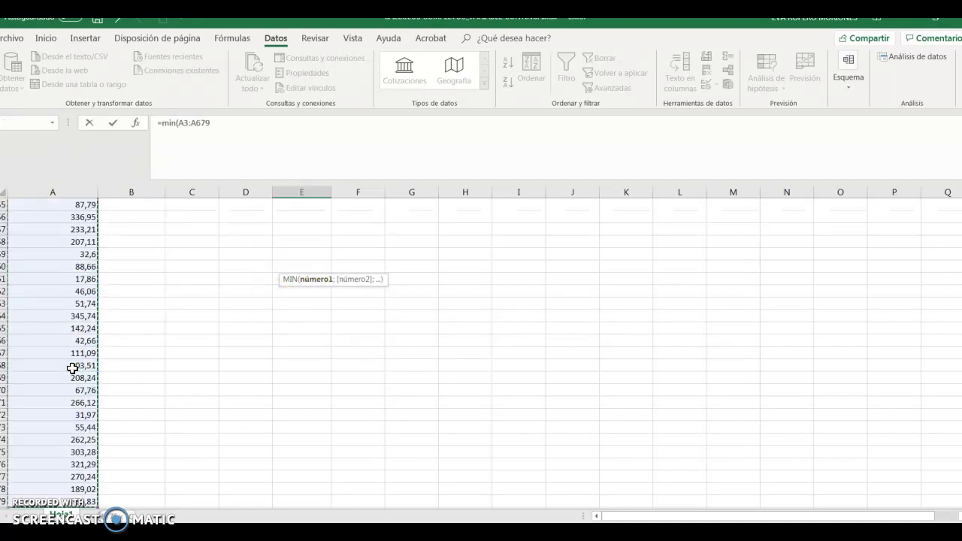
text())
key(Return)
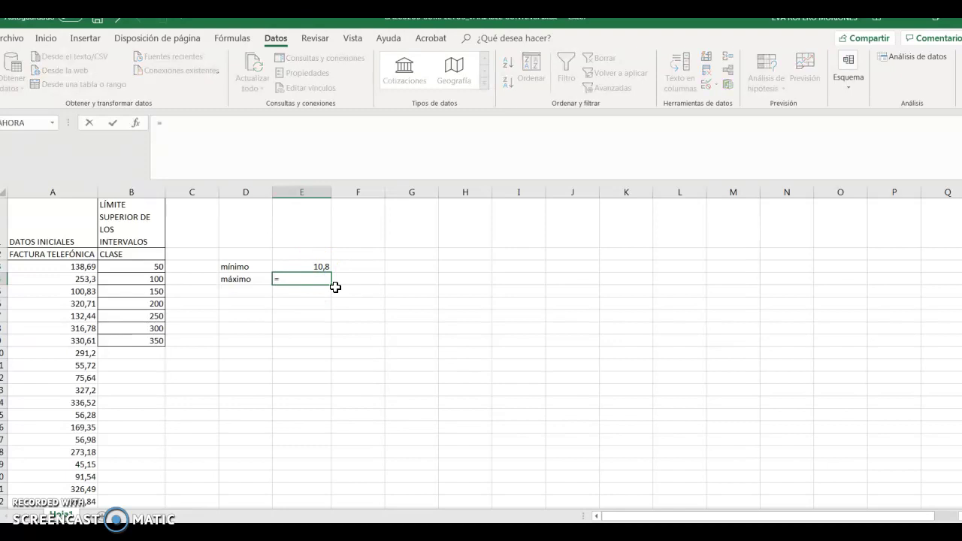
Step: Calculate the maximum of the phone bill data in cell E4 with the MAX function over all values from A3 down to A679
text(=max()
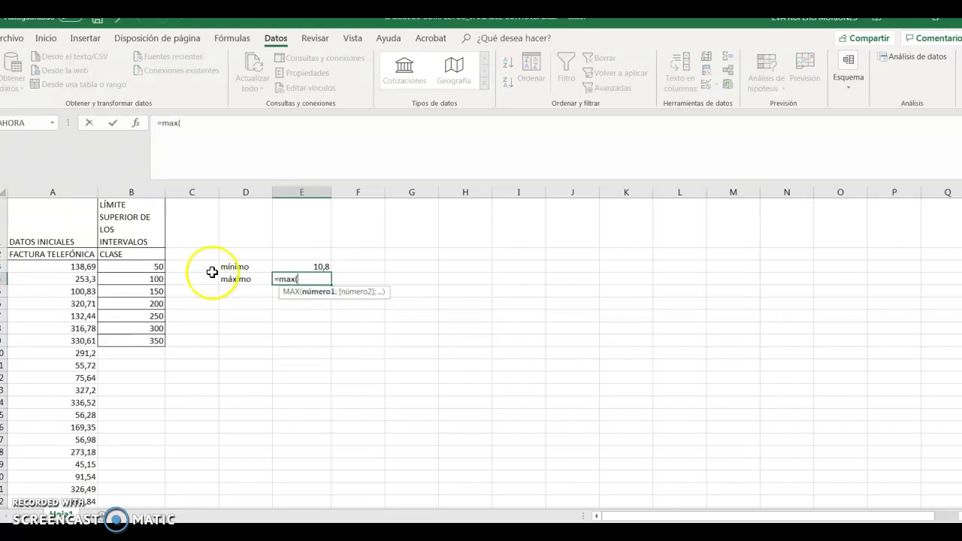
click(72, 267)
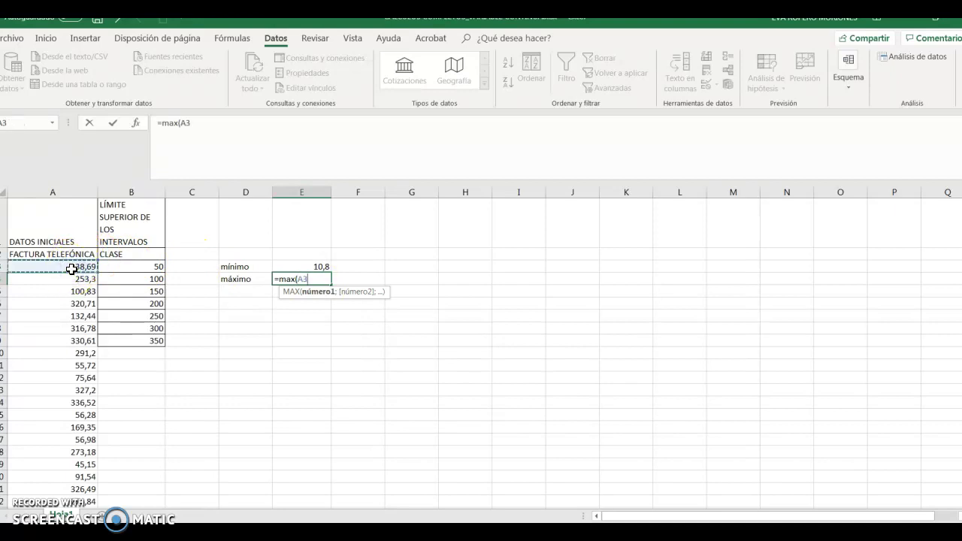
key(ctrl+shift+Down)
text())
key(Return)
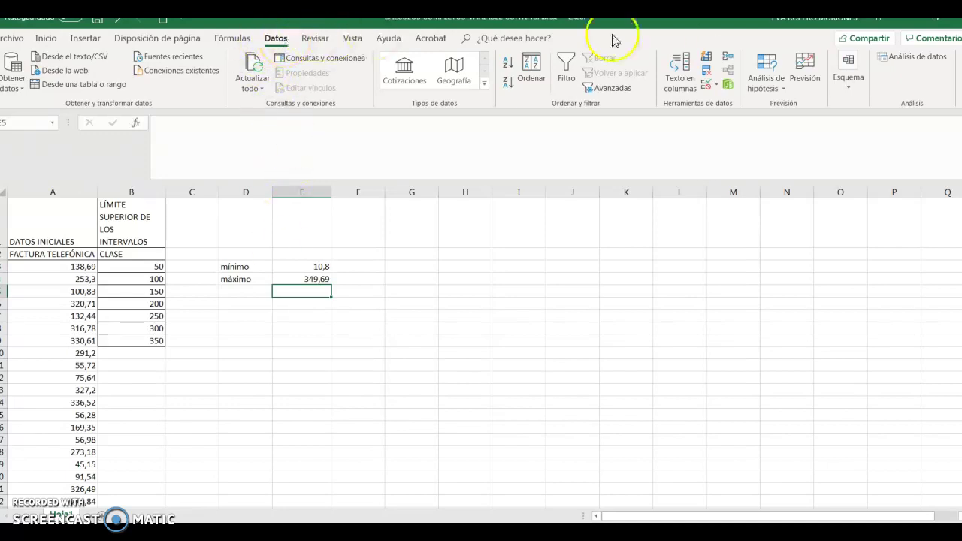
Step: Start the Histograma tool from the data analysis functions
click(899, 59)
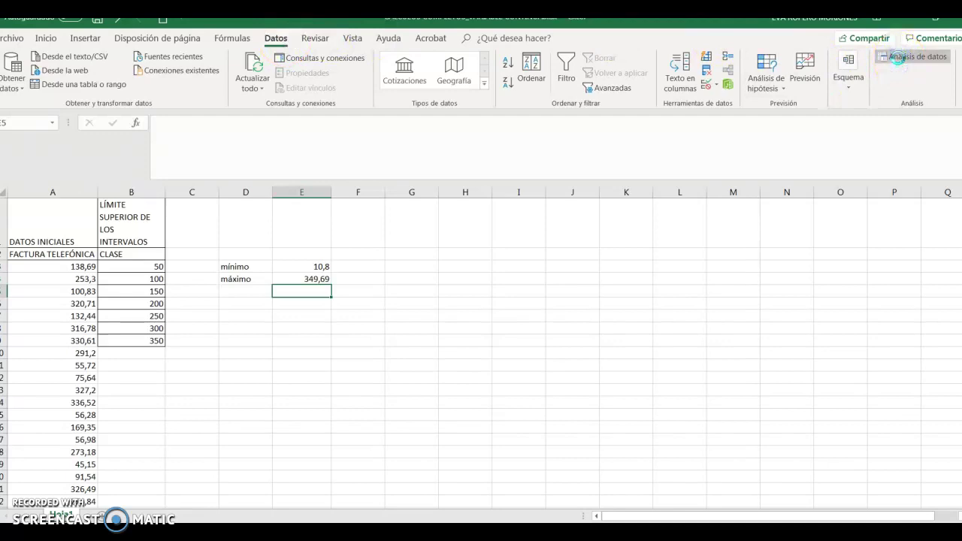
drag(359, 257, 412, 312)
mouse_move(625, 370)
mouse_down()
mouse_move(622, 398)
mouse_move(623, 389)
mouse_up()
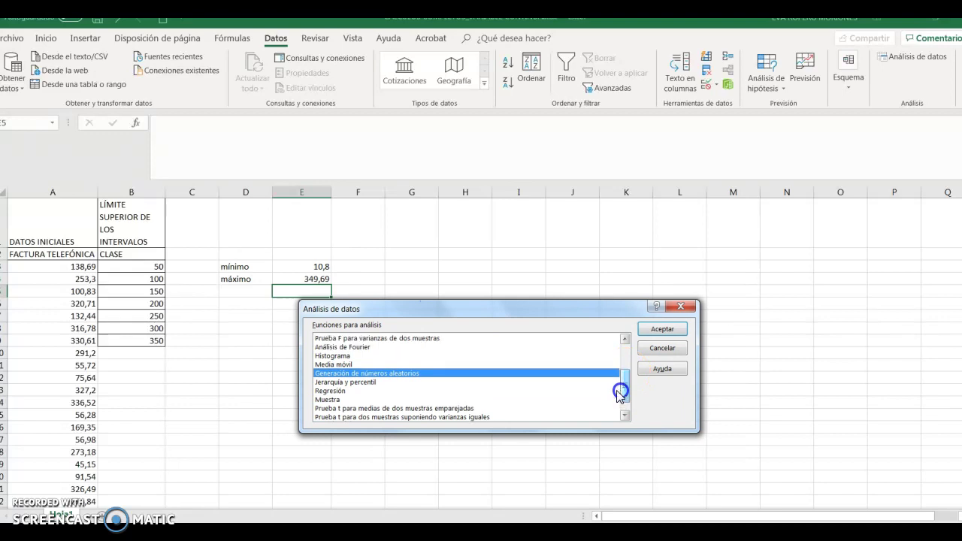
click(332, 358)
click(666, 329)
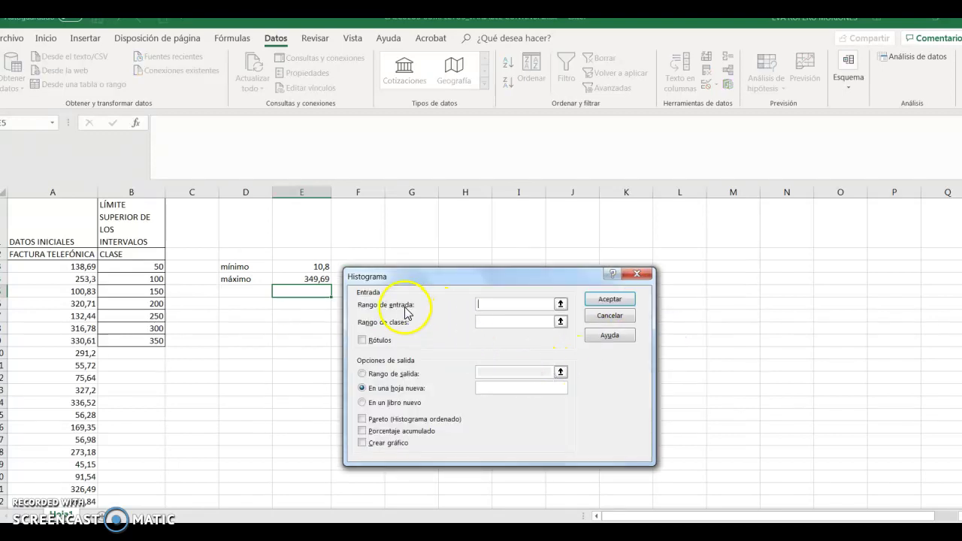
Step: Set the histogram's input range to the phone bill values $A$3:$A$679
click(560, 304)
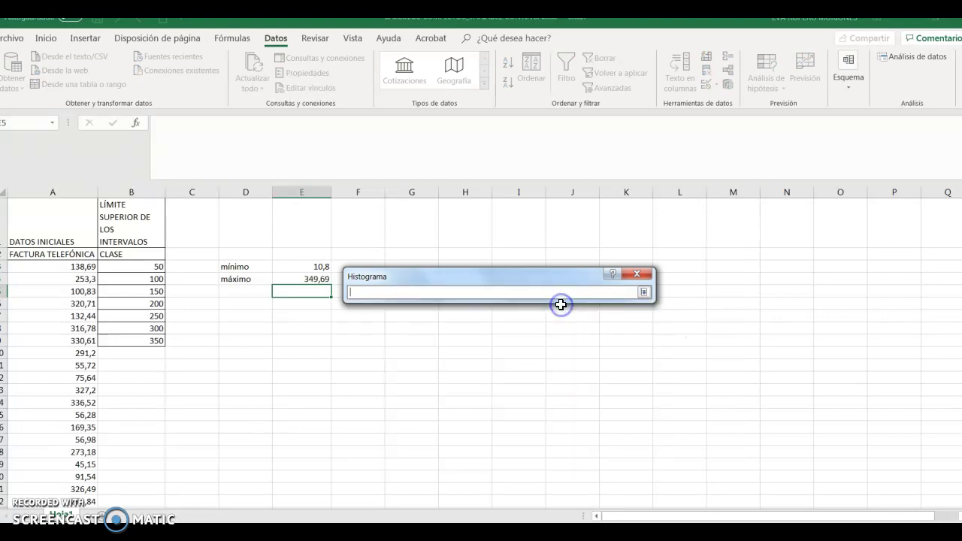
drag(94, 268, 64, 302)
key(ctrl+shift+Down)
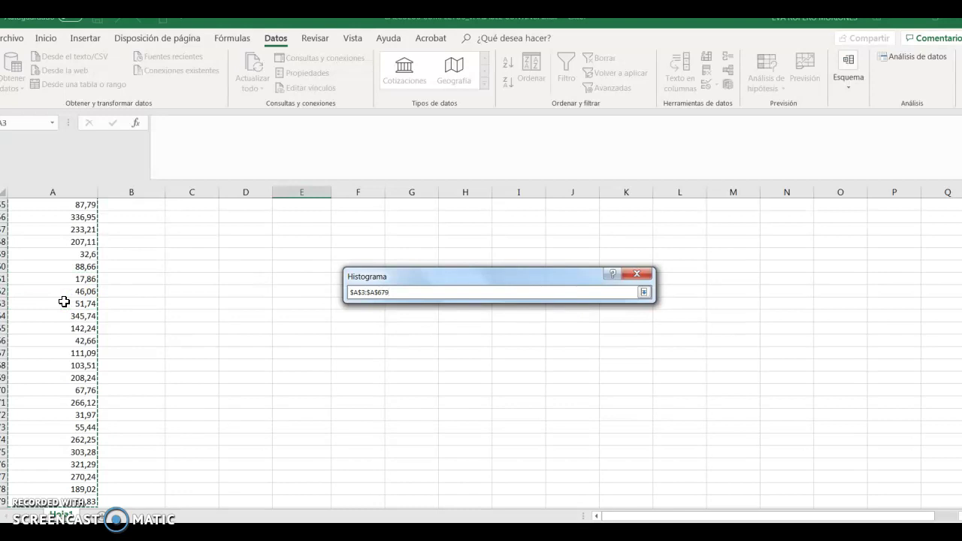
click(643, 292)
Step: Set the histogram's class range to the upper interval limits in $B$3:$B$9, leaving the Rótulos option off
click(560, 322)
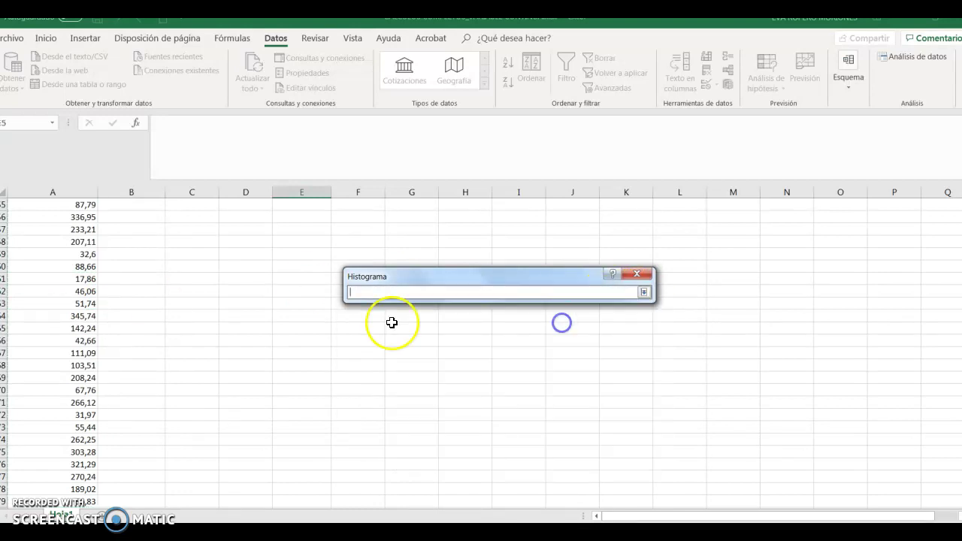
scroll(281, 328, up, 10)
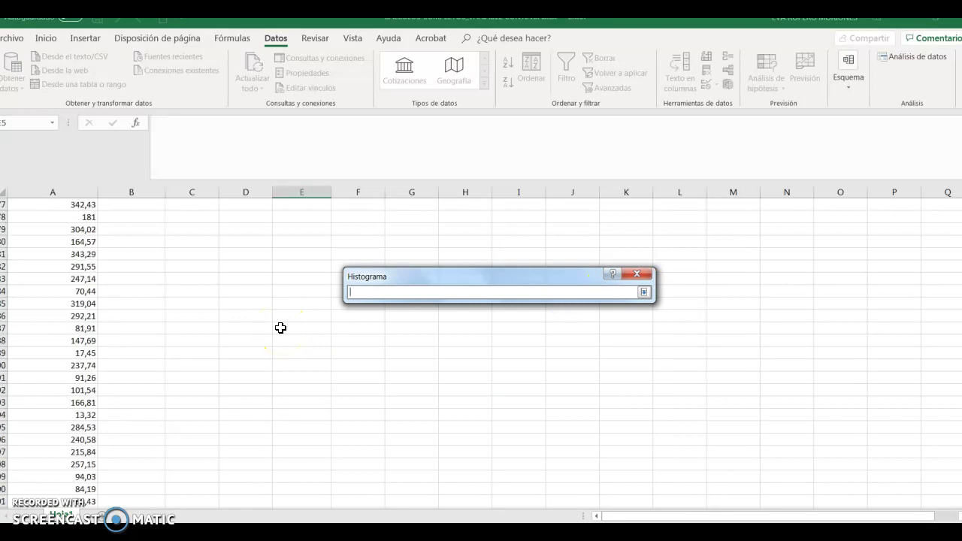
scroll(281, 328, up, 10)
scroll(327, 308, up, 10)
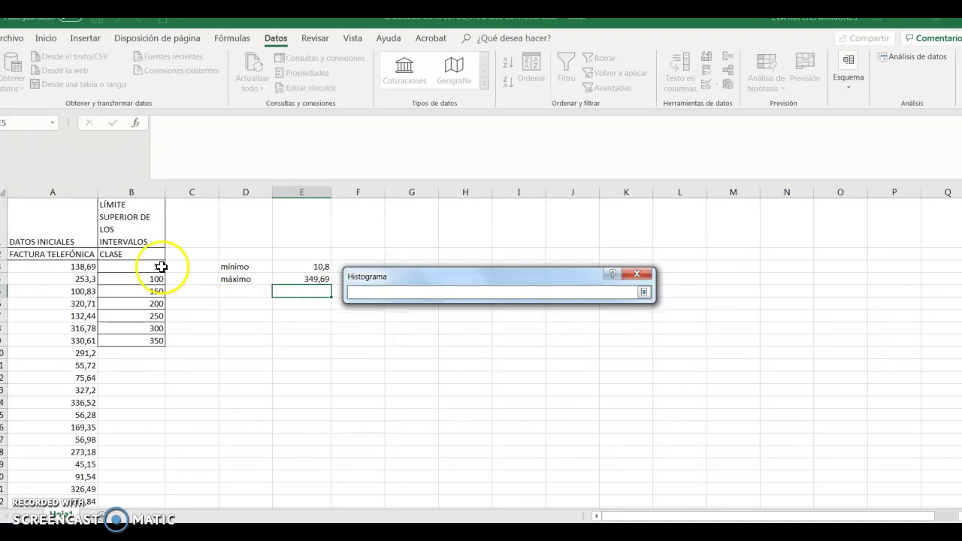
drag(133, 266, 138, 336)
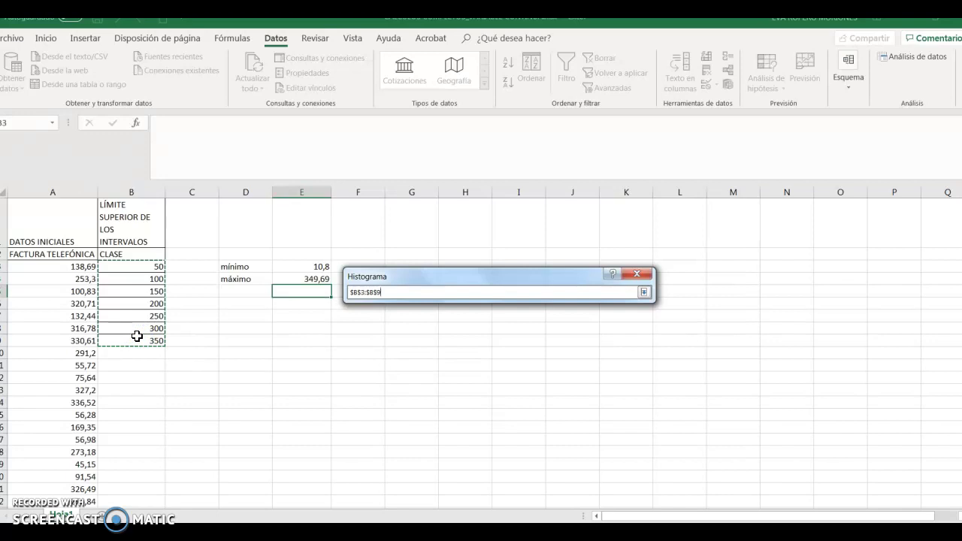
click(644, 292)
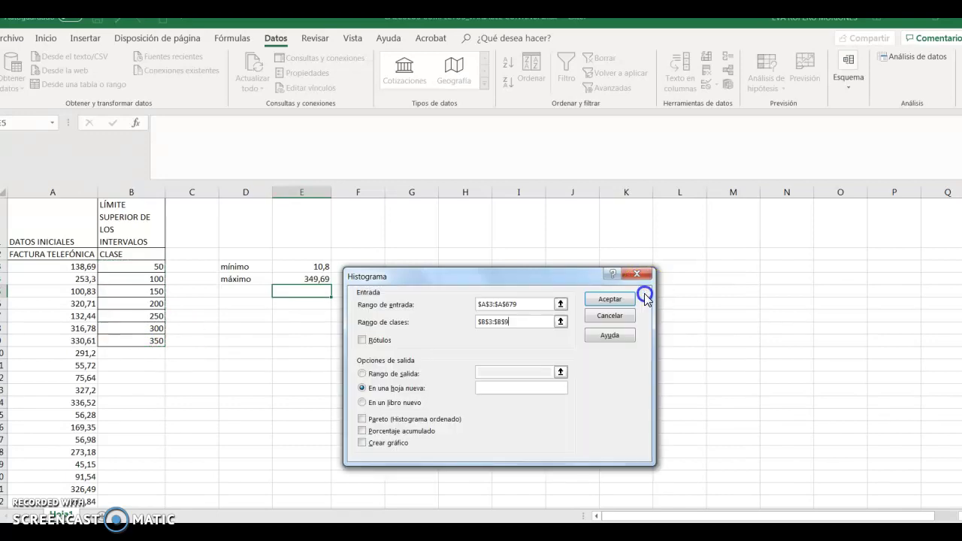
click(394, 322)
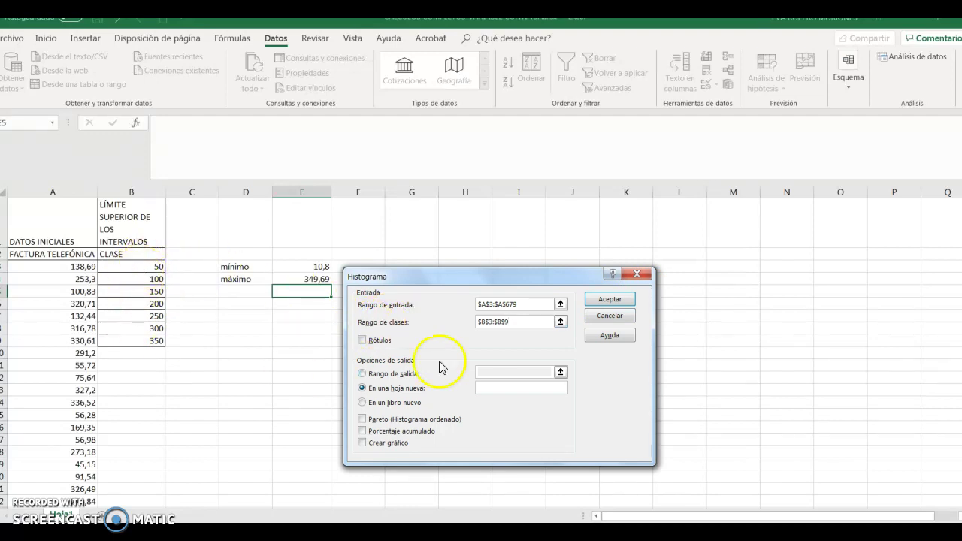
click(364, 338)
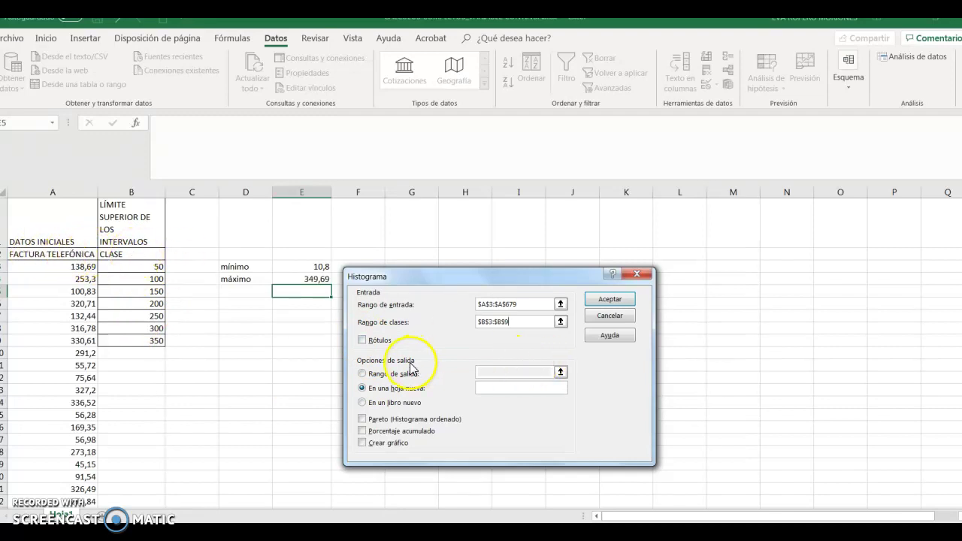
Step: Direct the histogram output to a range on the current sheet starting at cell $D$13
click(362, 374)
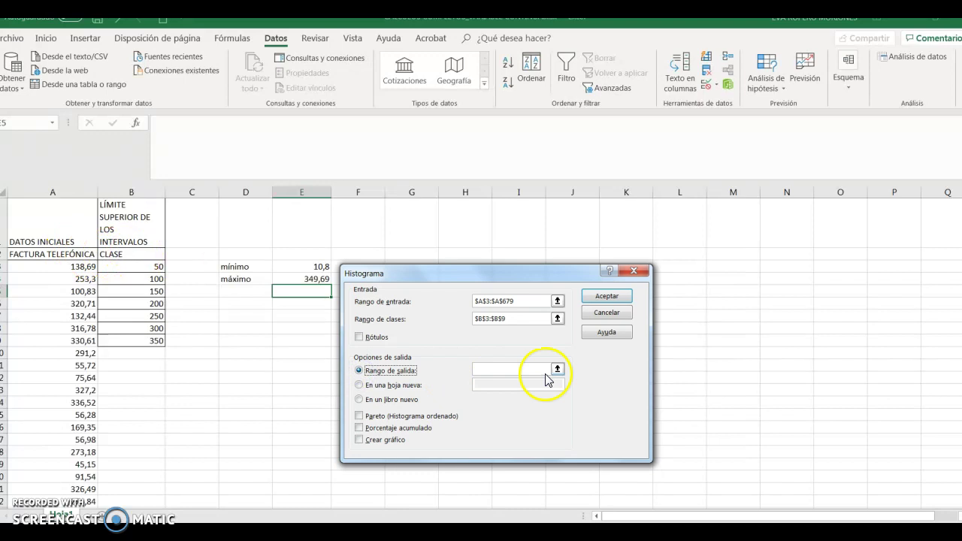
click(557, 369)
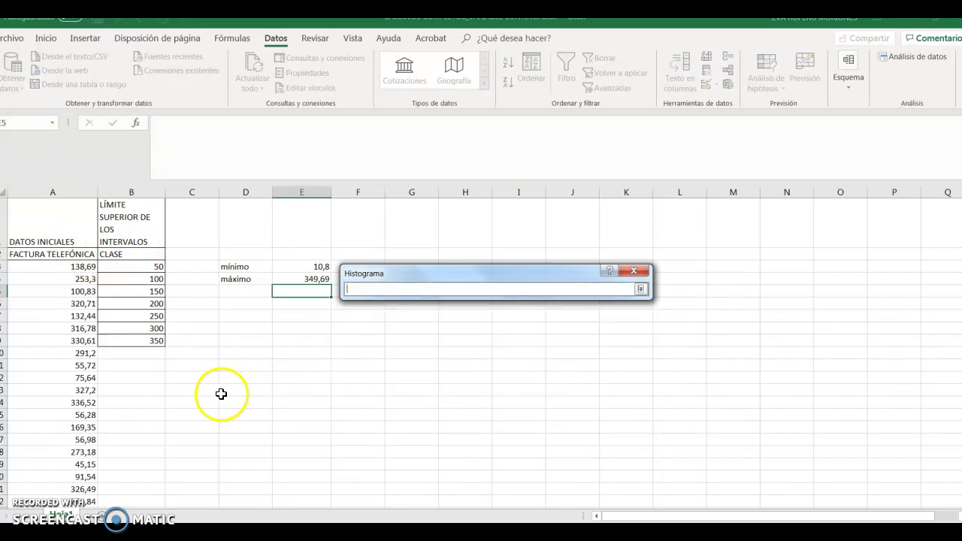
click(303, 391)
click(262, 390)
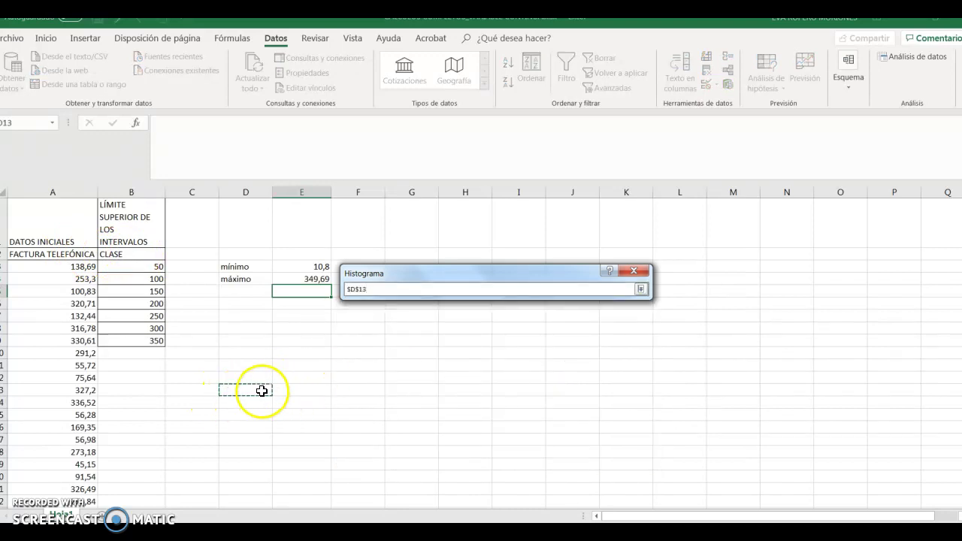
click(641, 289)
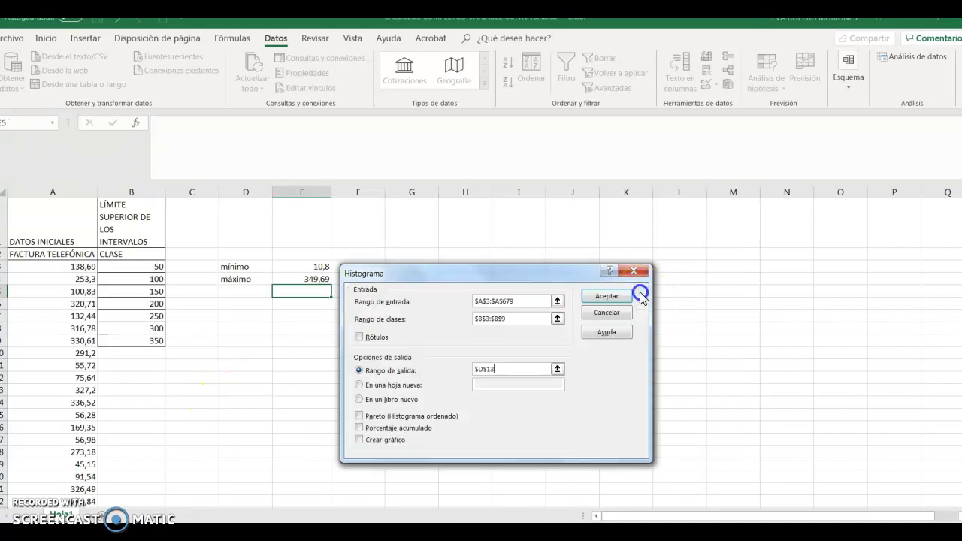
Step: Include the cumulative percentage and a chart in the output, and generate the histogram
click(359, 428)
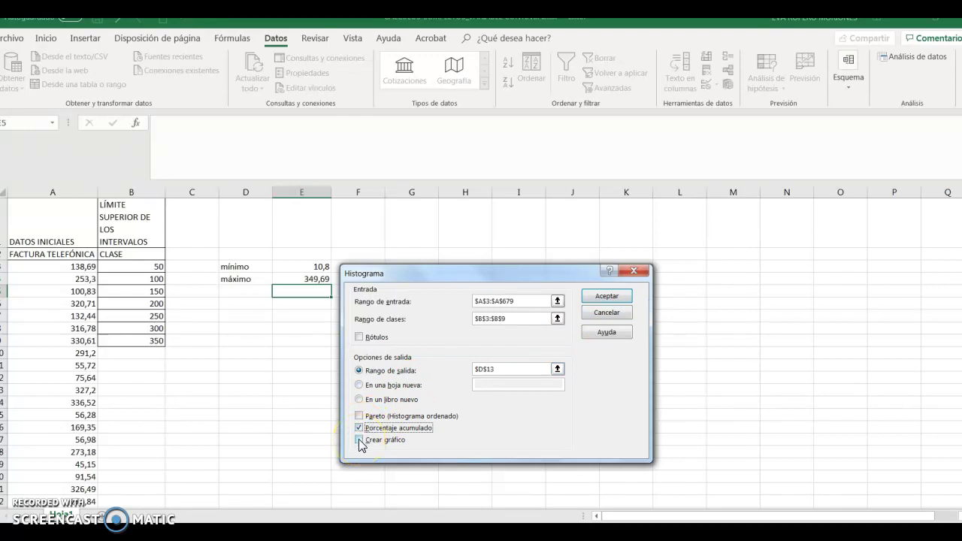
click(359, 440)
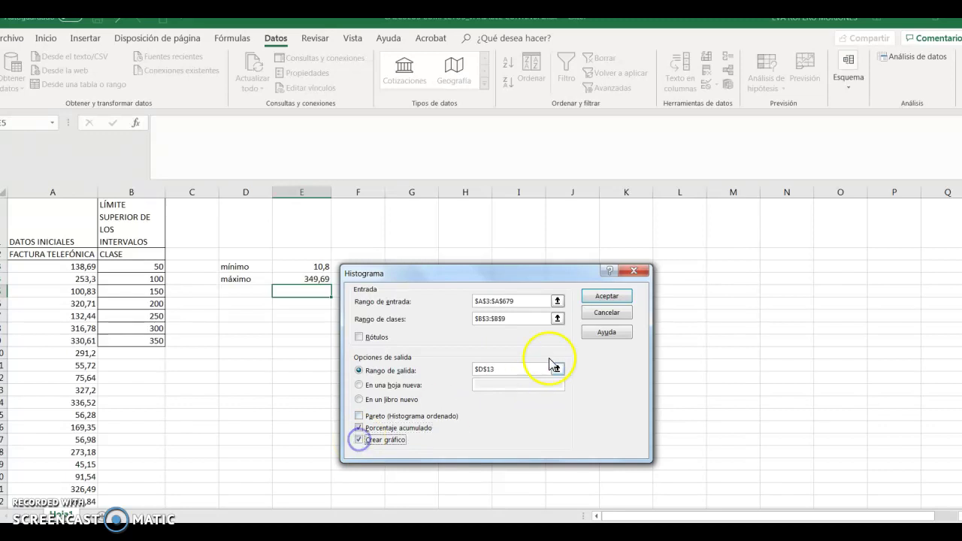
click(606, 300)
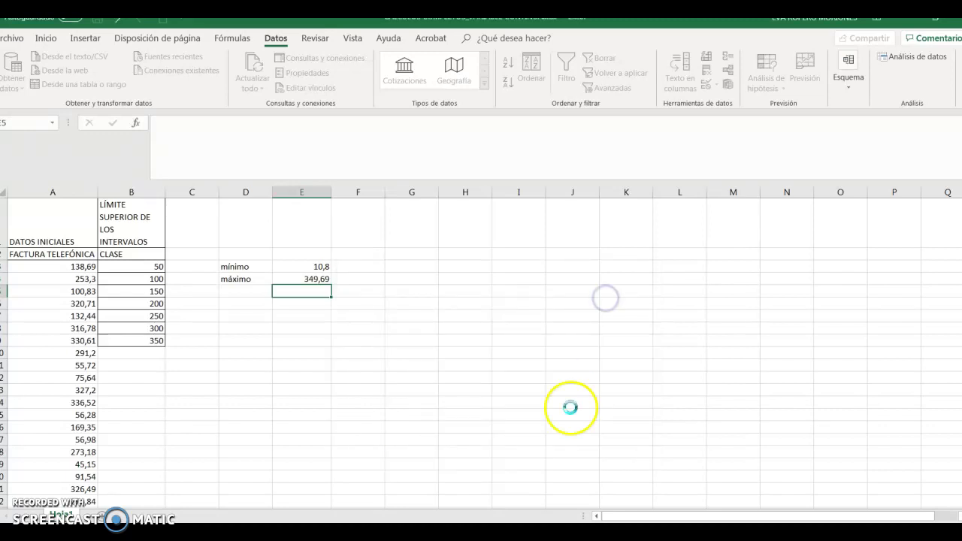
Step: Enlarge the histogram chart, extending it down to about row 29 and across to about column O
scroll(551, 416, down, 2)
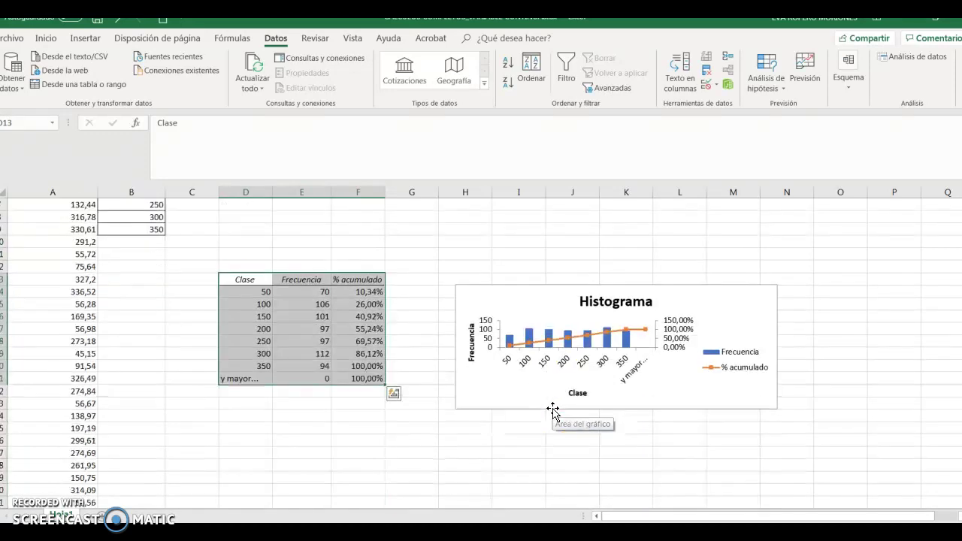
click(614, 386)
drag(617, 410, 618, 476)
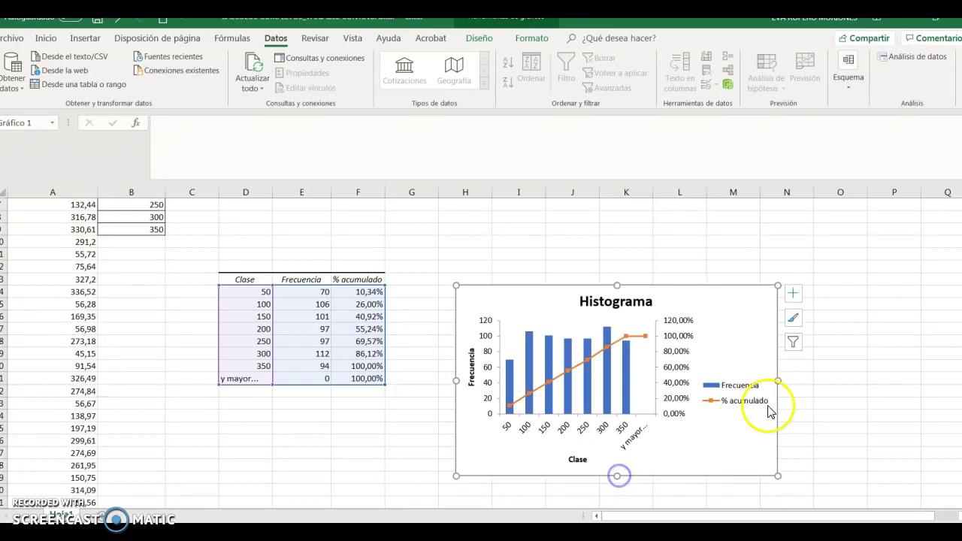
drag(780, 380, 856, 381)
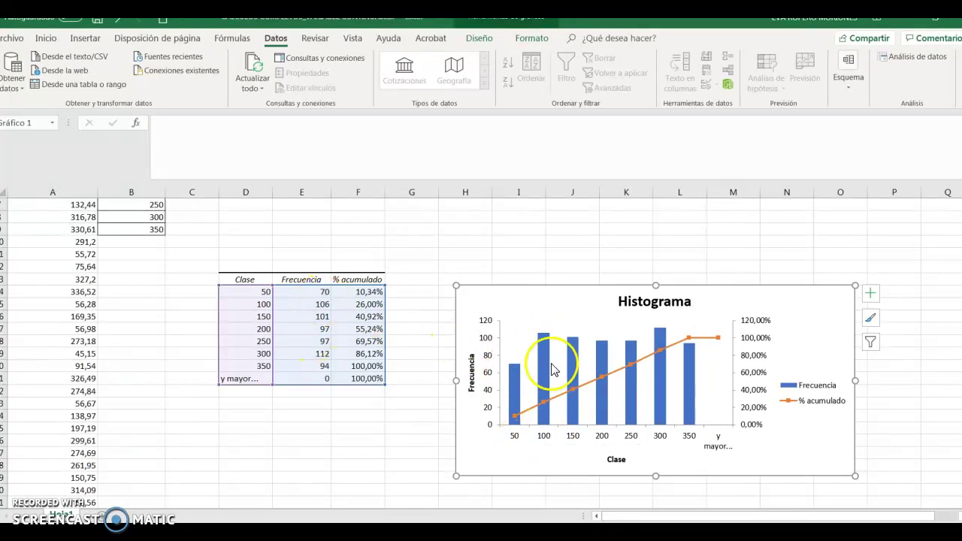
Step: Inspect the Frecuencia bars in the histogram and select the series to highlight its source data in the table
mouse_move(545, 343)
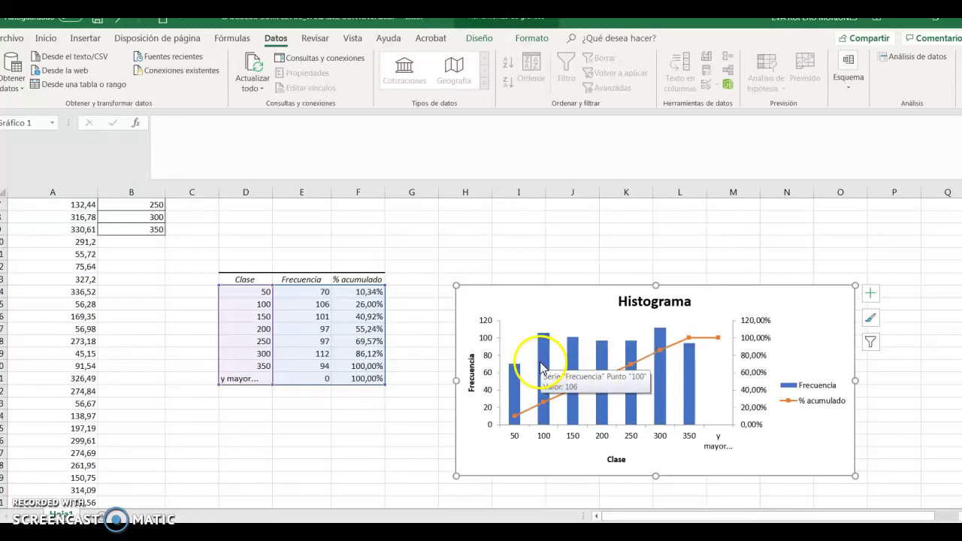
click(542, 363)
click(517, 385)
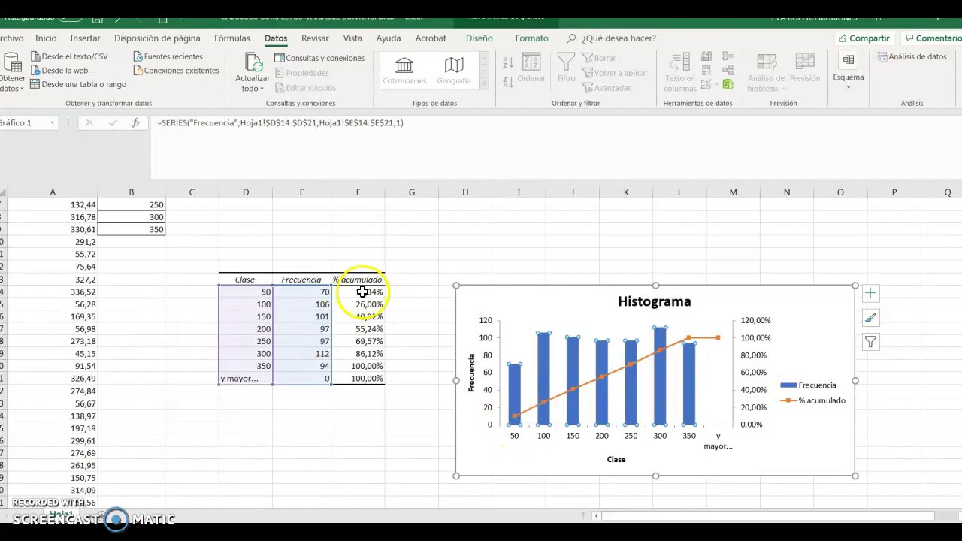
Step: Highlight the source data of the % acumulado series and move the histogram chart up about two rows
click(514, 417)
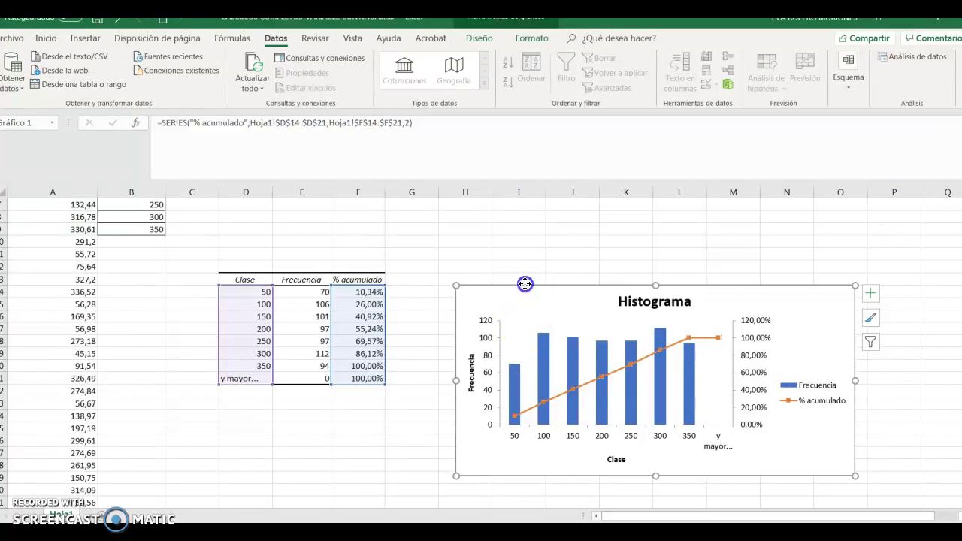
drag(524, 286, 525, 257)
Step: Examine the Frecuencia series in the chart and its matching class and frequency values in the table
click(515, 353)
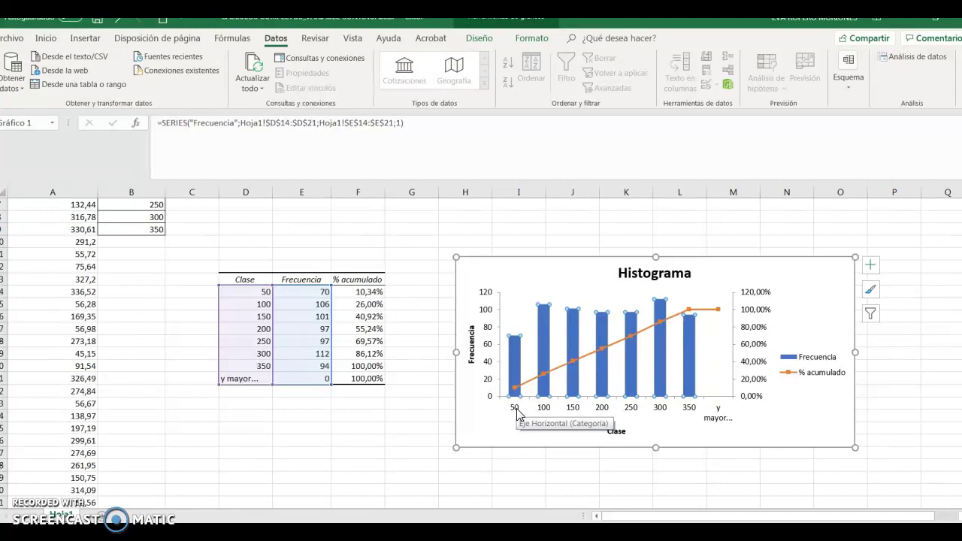
click(298, 369)
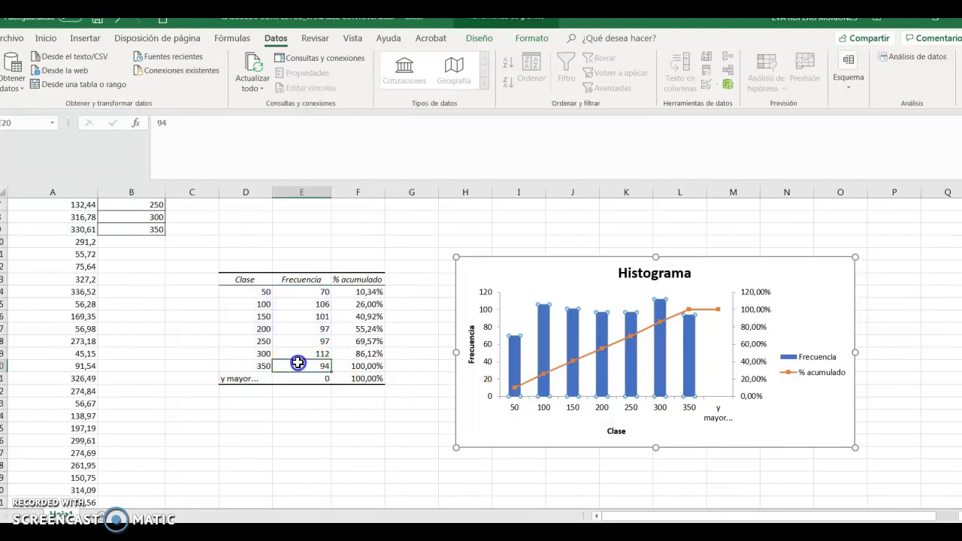
click(253, 294)
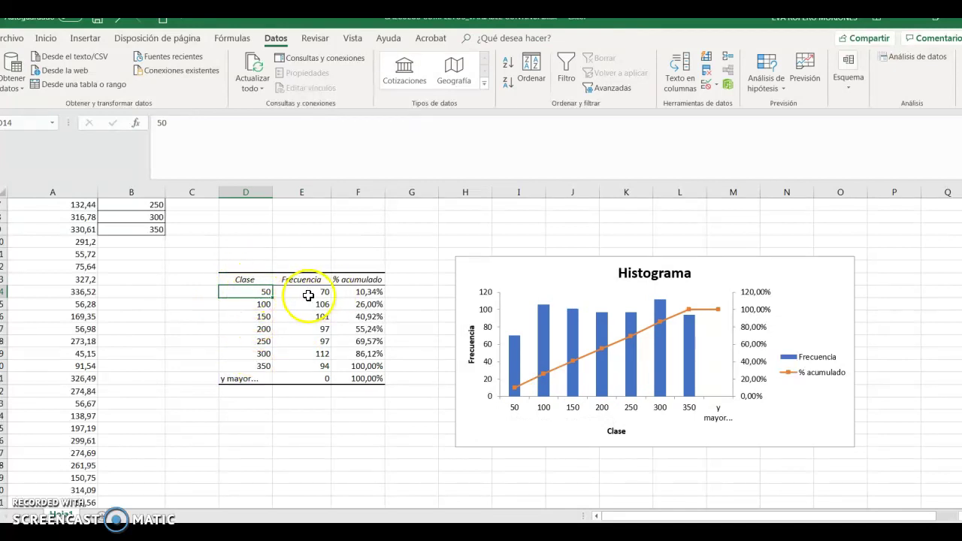
drag(310, 292, 312, 366)
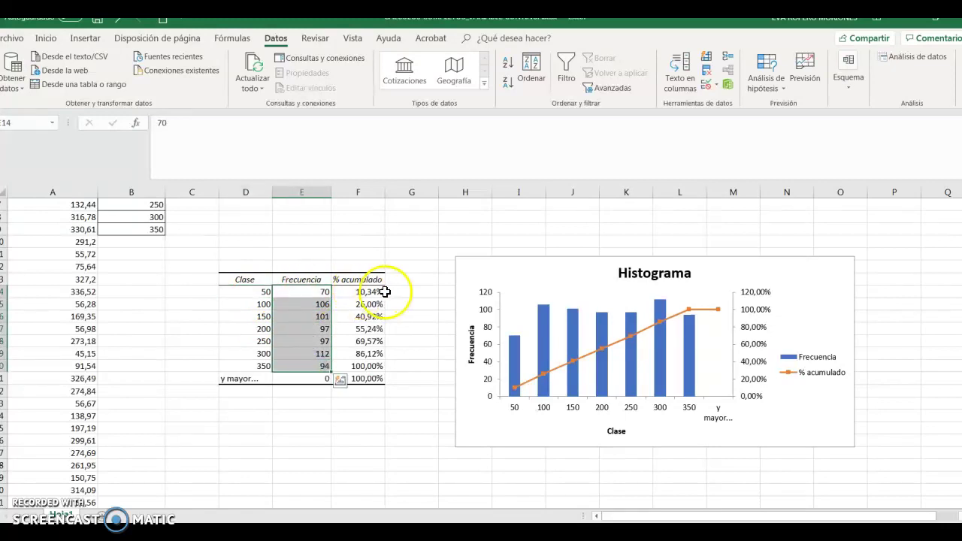
click(257, 304)
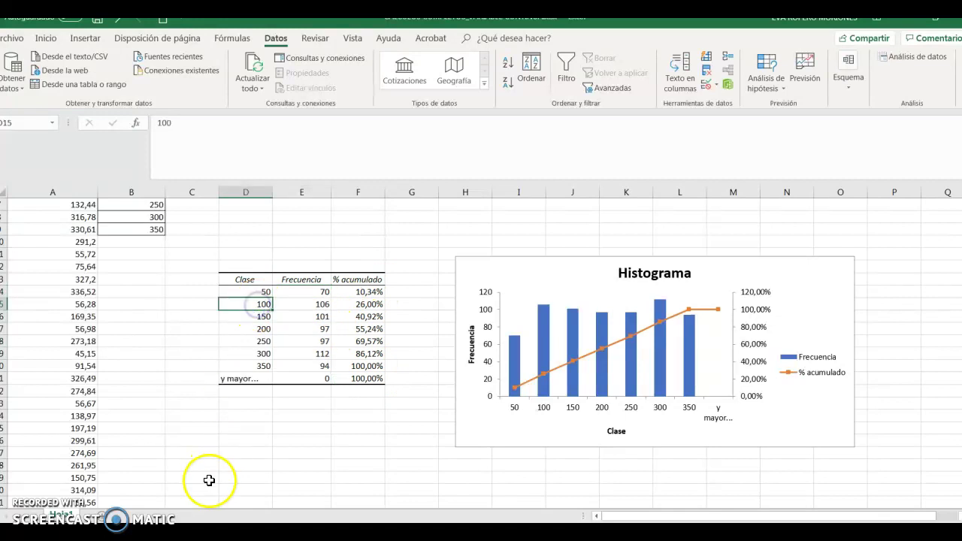
Step: Enter the heading Li-1 in cell D28 and format its i-1 part as a subscript
click(234, 467)
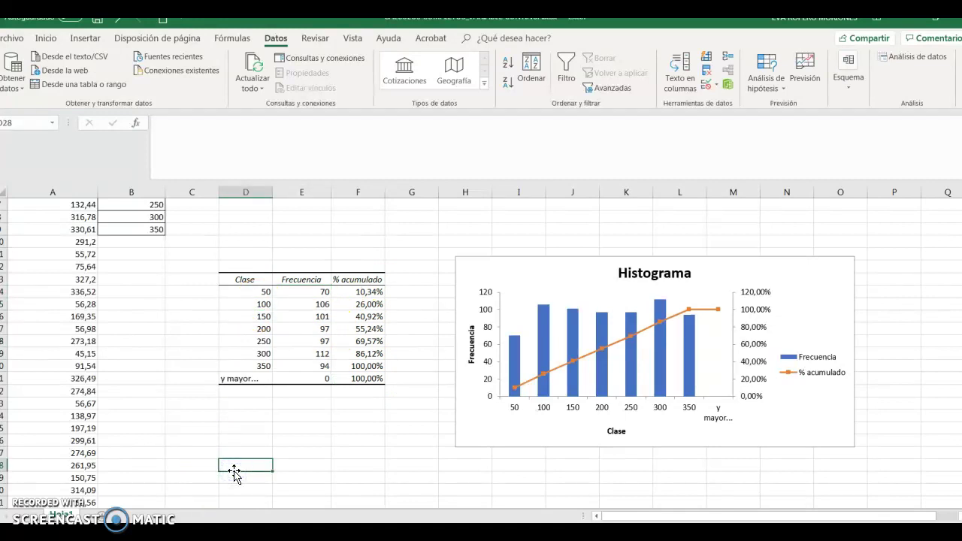
text(Li-1)
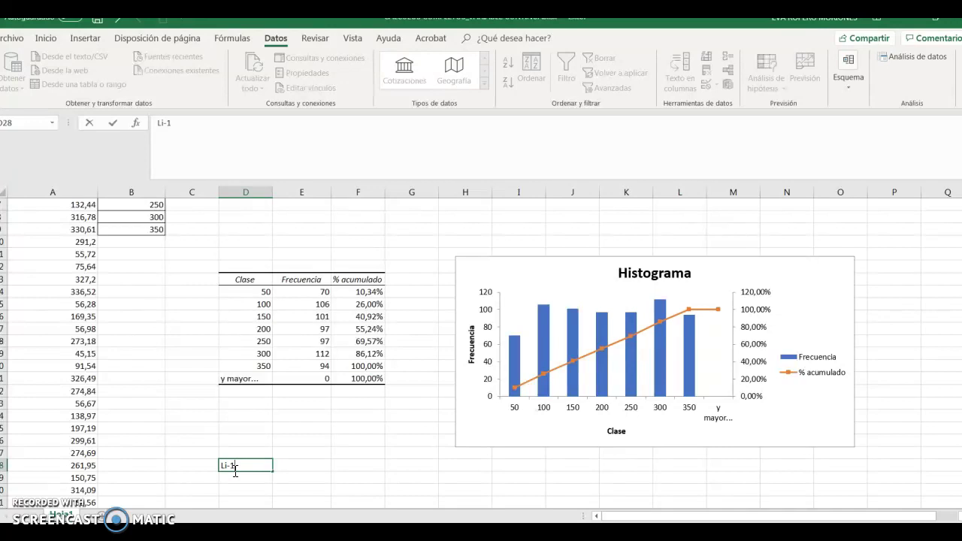
key(shift+Left)
key(shift+Left)
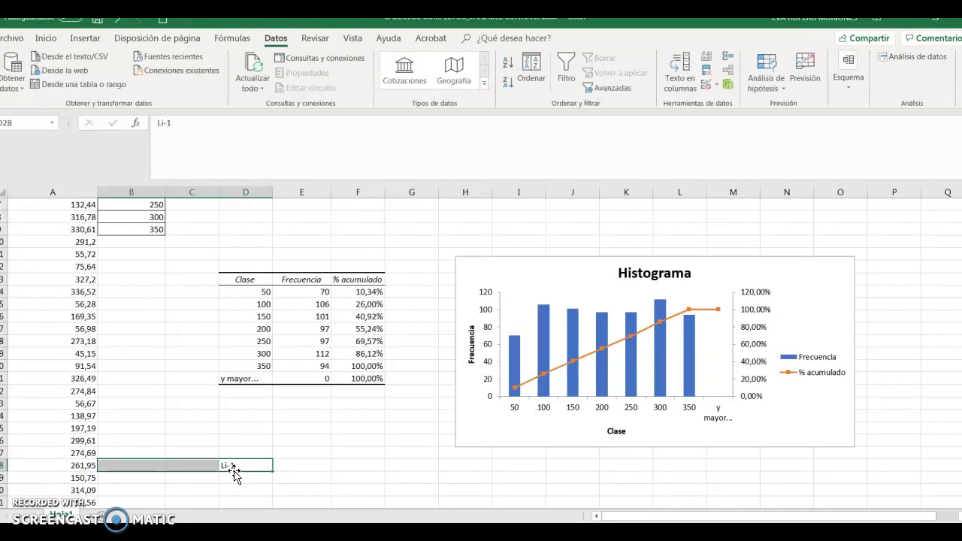
click(235, 467)
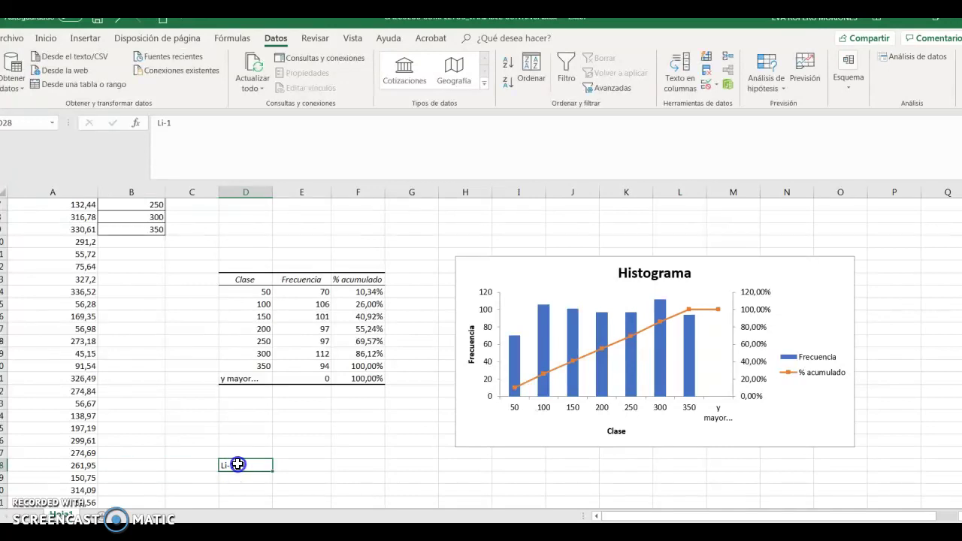
double_click(225, 465)
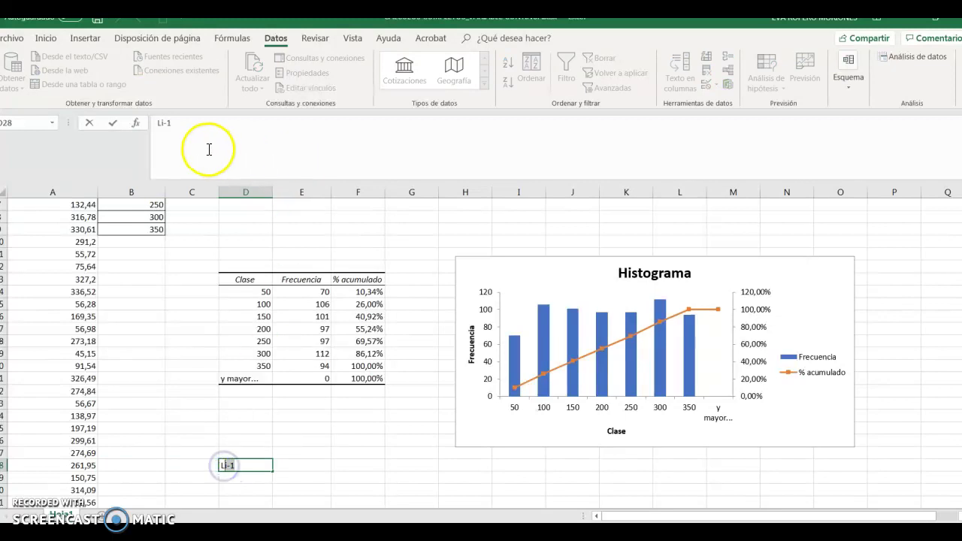
click(45, 37)
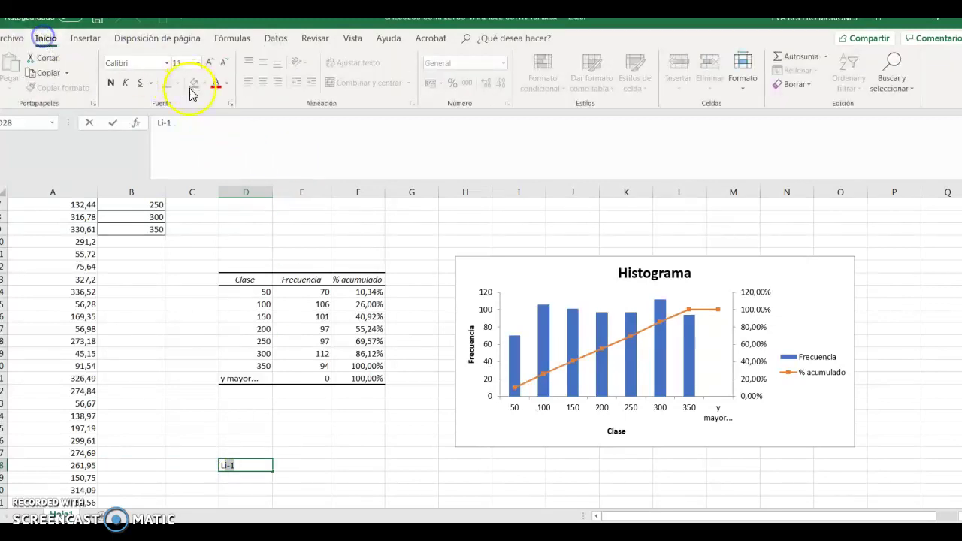
click(230, 104)
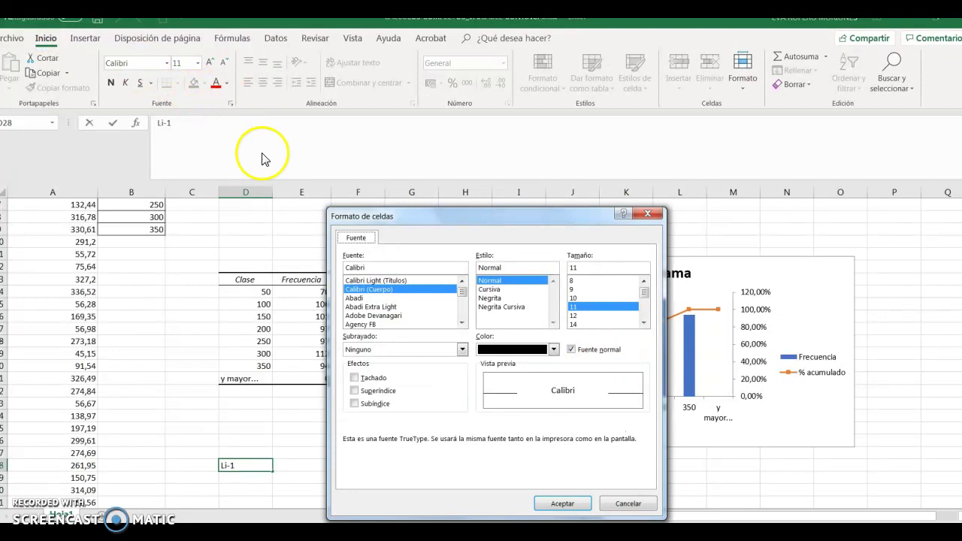
click(354, 404)
click(564, 505)
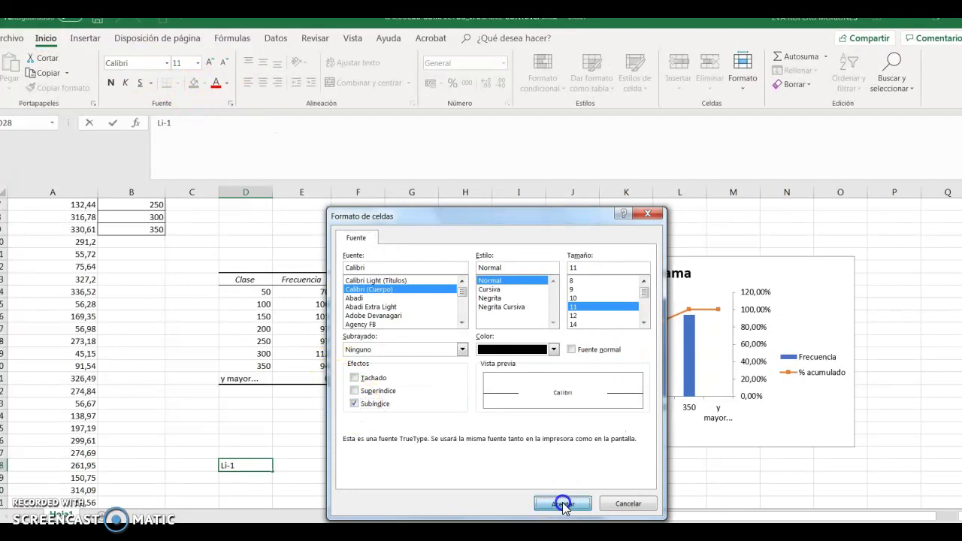
Step: Enter the heading Li in cell E28 and format the i as a subscript
click(285, 464)
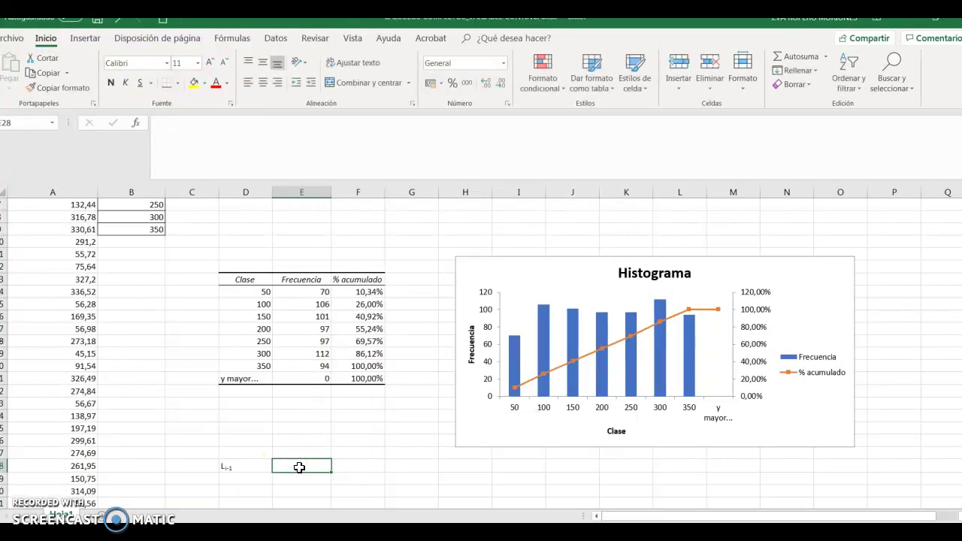
text(L)
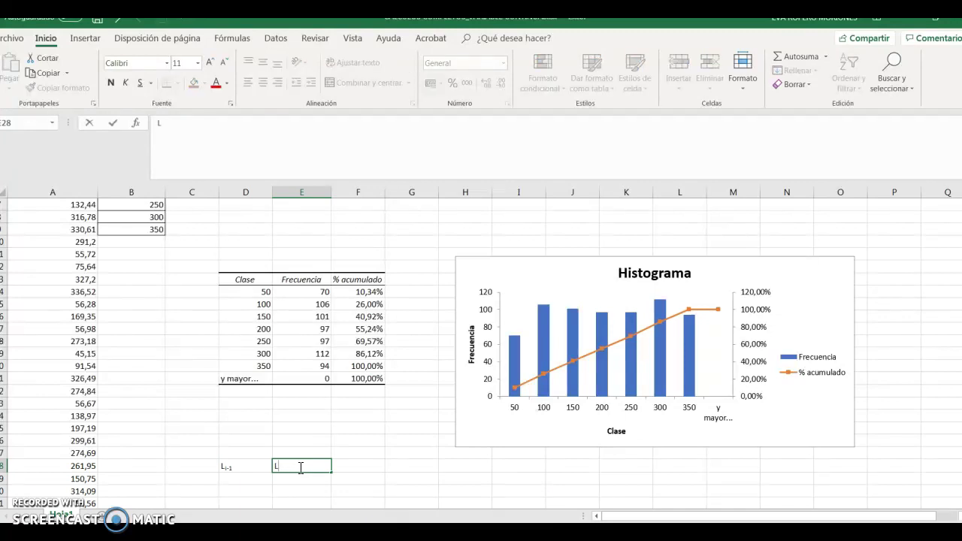
text(i)
key(shift+Left)
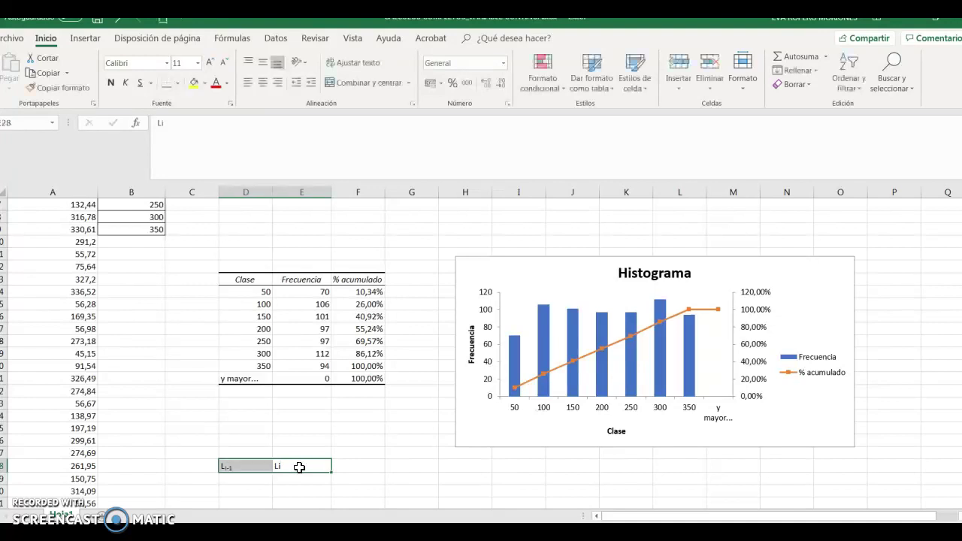
click(299, 467)
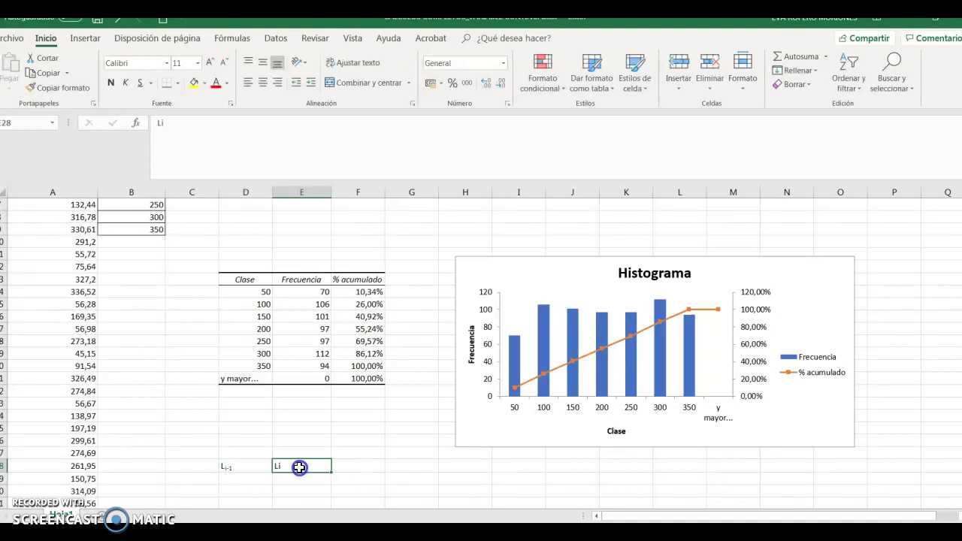
double_click(278, 467)
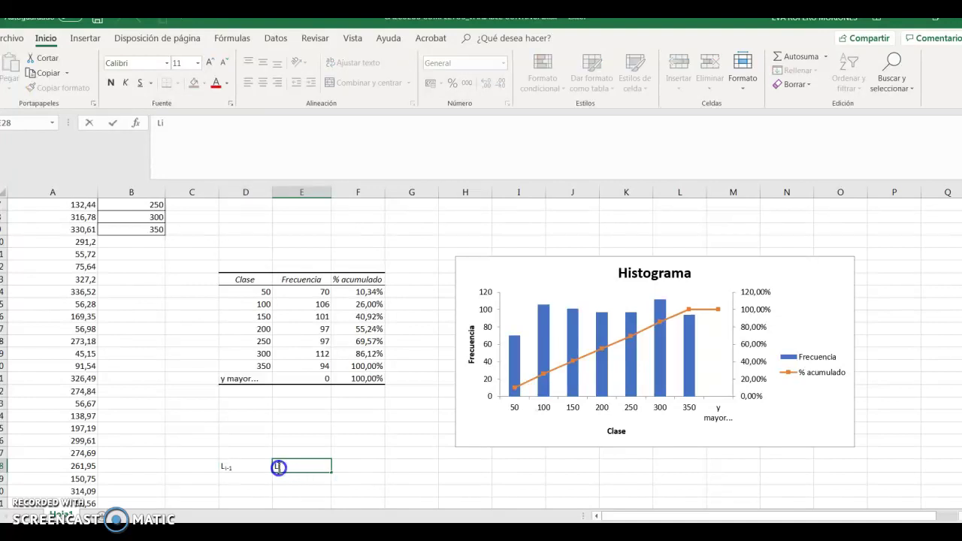
click(230, 102)
click(354, 403)
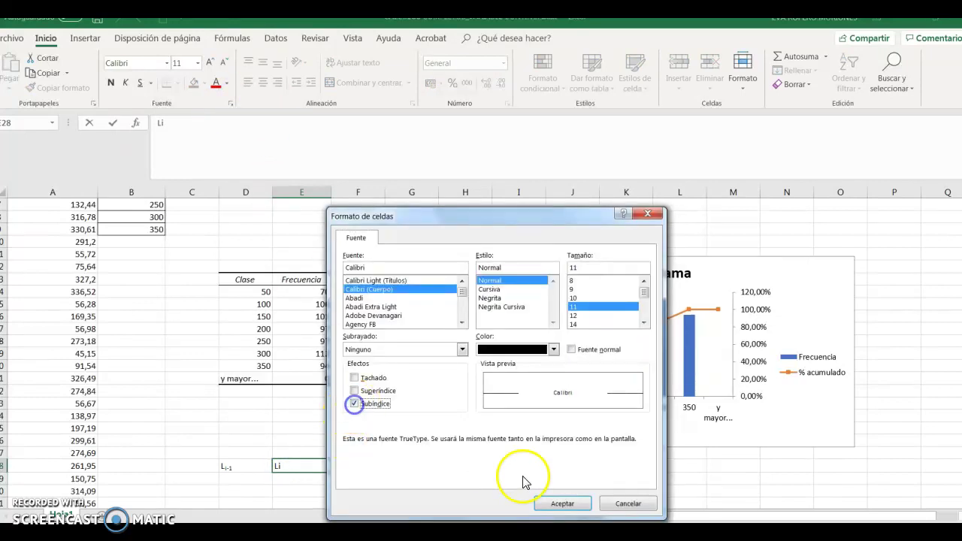
click(562, 503)
Step: Enter the class mark heading x'_i in cell F28
click(361, 462)
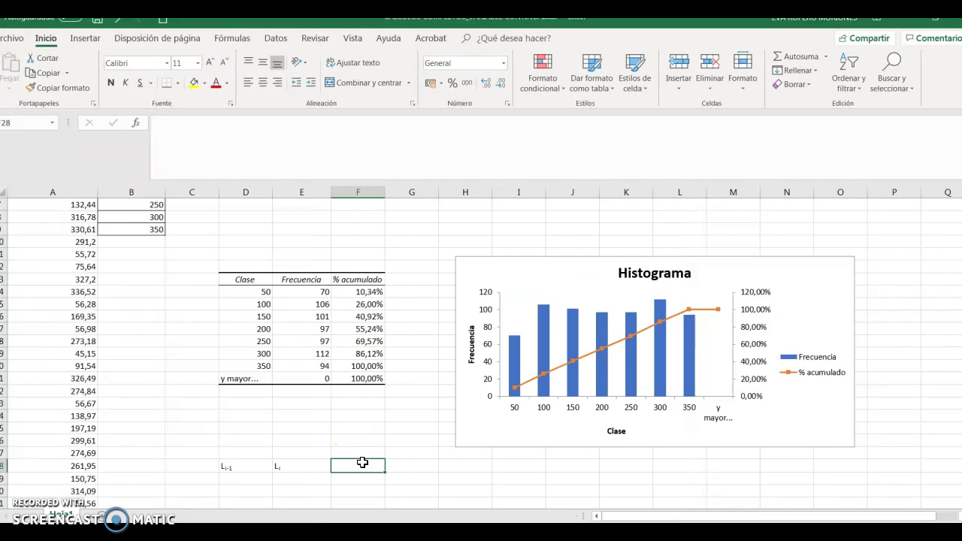
text(x)
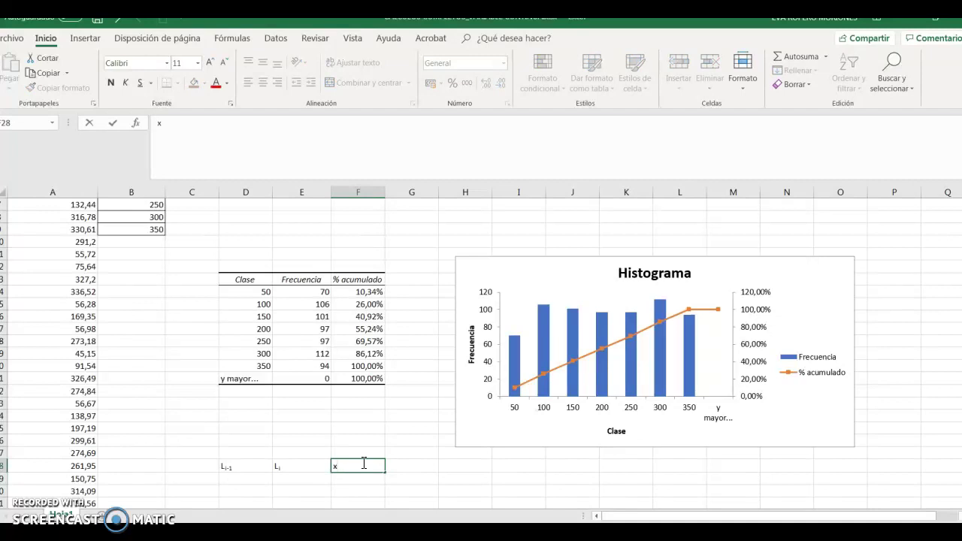
text(_)
key(BackSpace)
text('_i)
key(Tab)
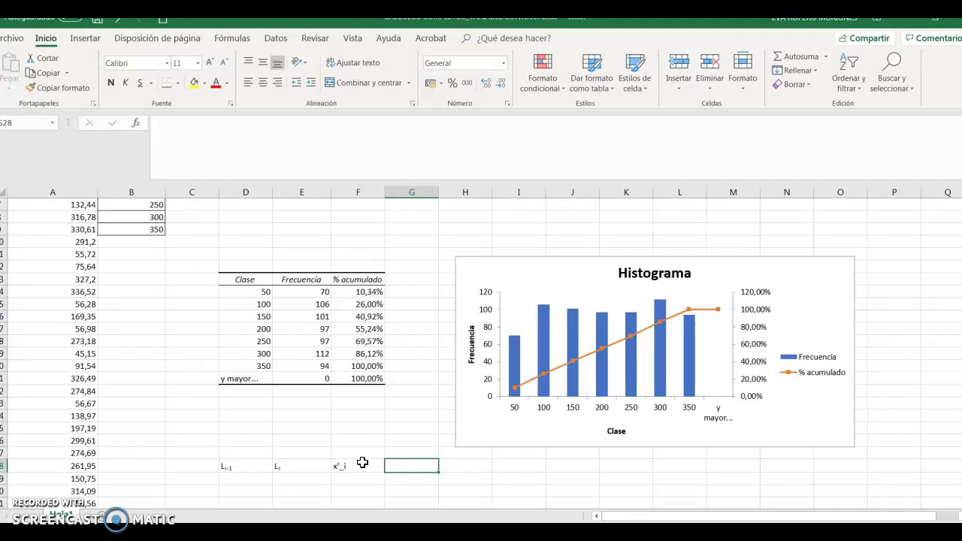
Step: Enter the frequency headings n_i, N_i, f_i and F_i across cells G28 to J28
text(n_i)
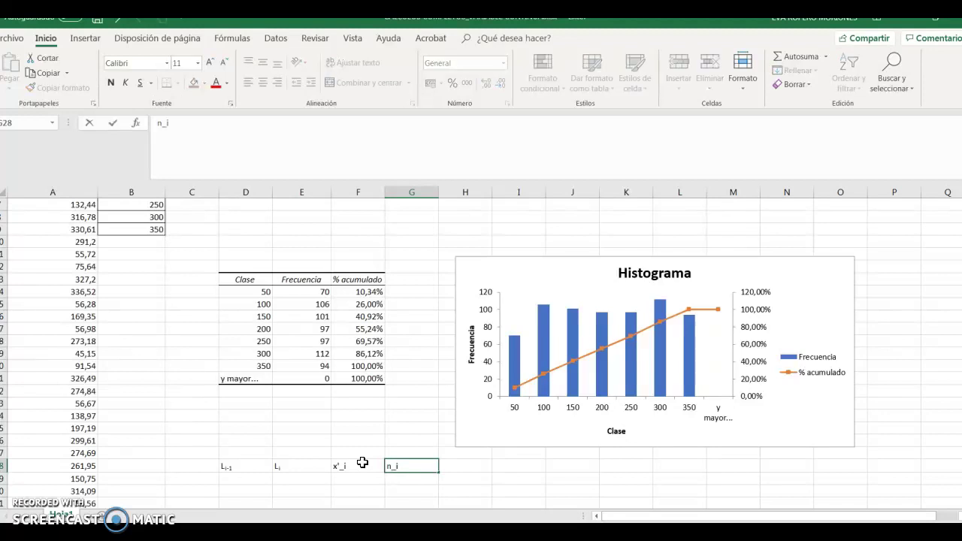
key(Tab)
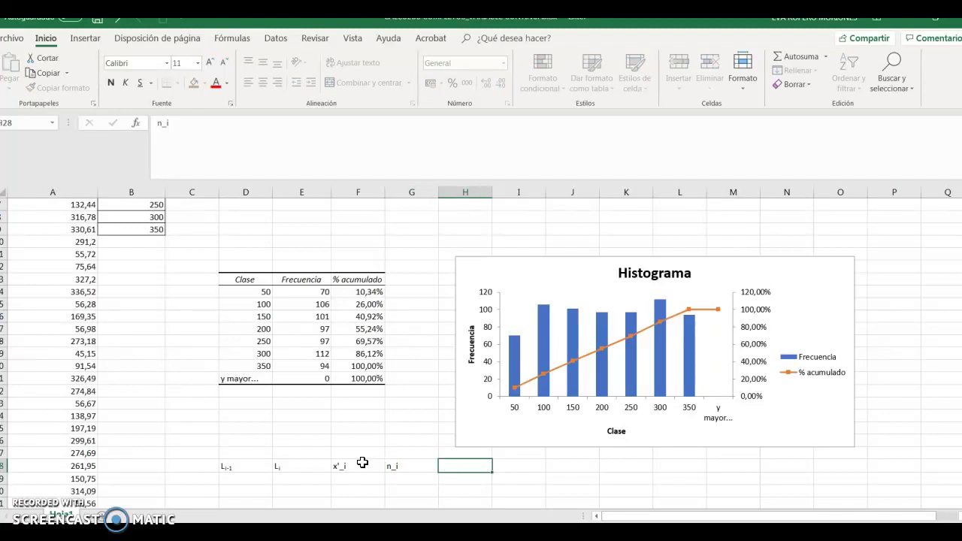
text(N_i)
key(Tab)
text(f_i)
key(Tab)
text(F_i)
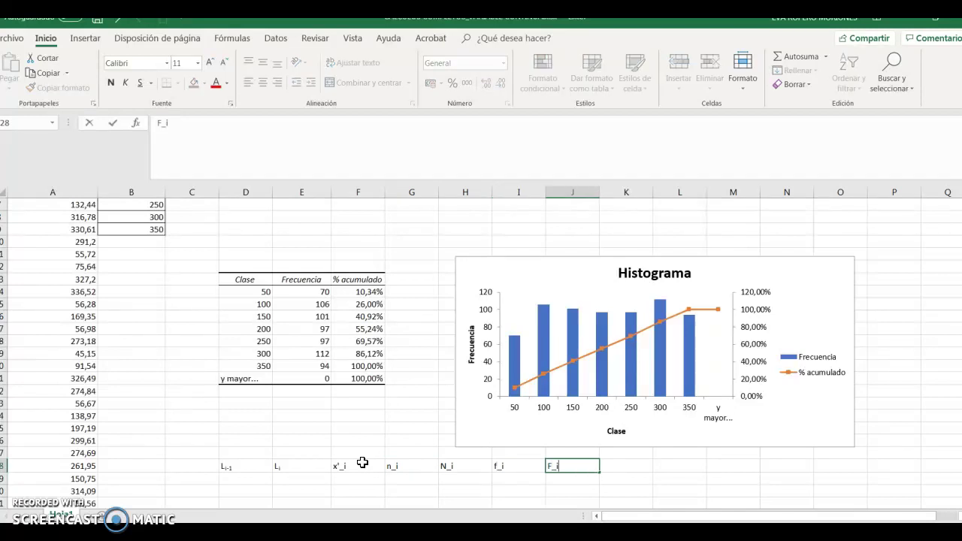
Step: Insert blank cells at G28:J28, shifting the n_i, N_i, f_i and F_i headings to the right
drag(391, 464, 550, 464)
right_click(410, 464)
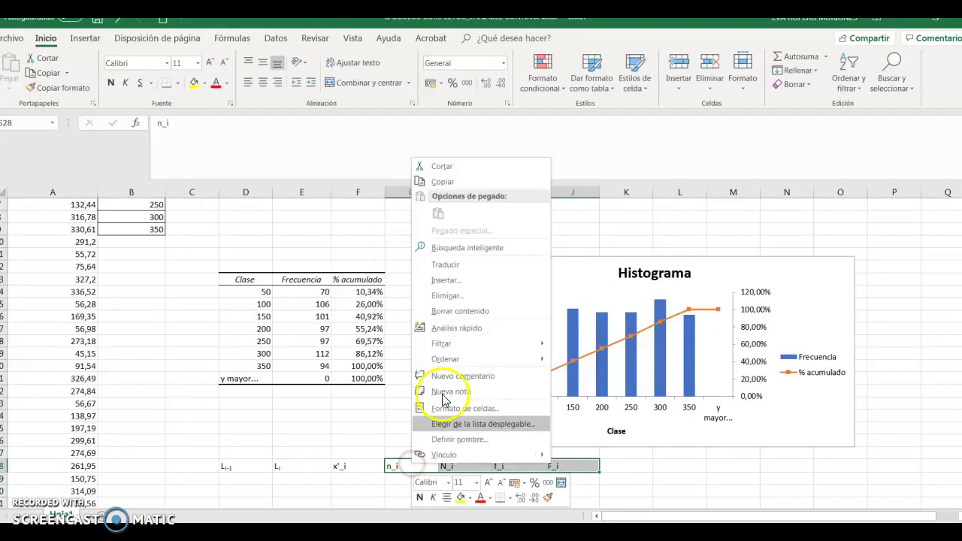
click(451, 281)
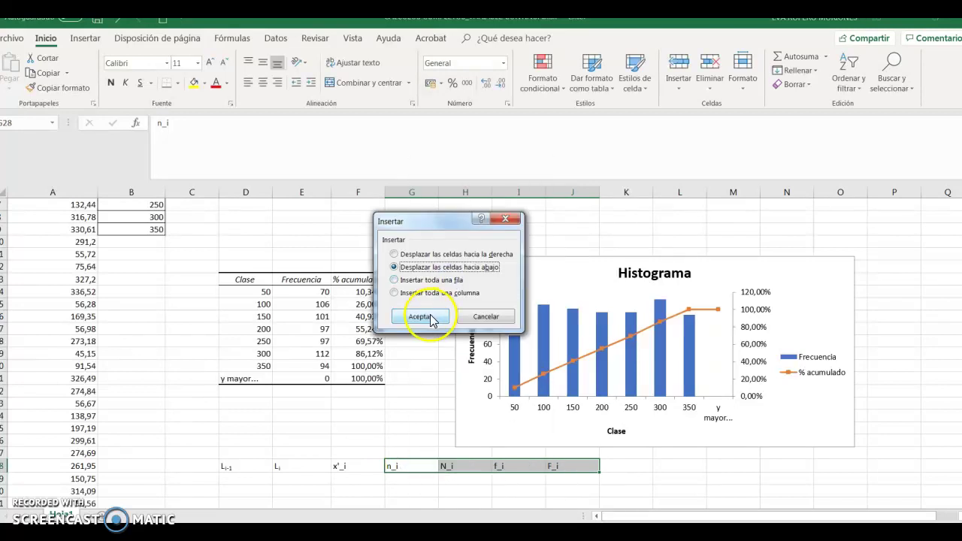
click(394, 254)
click(420, 317)
Step: Enter the heading c_i in cell G28, beside the x'_i heading
click(399, 463)
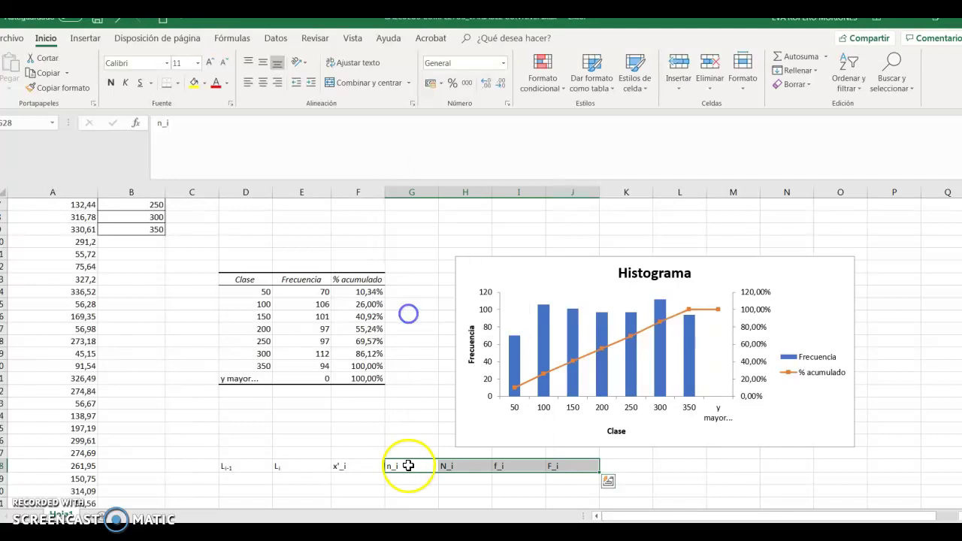
text(c)
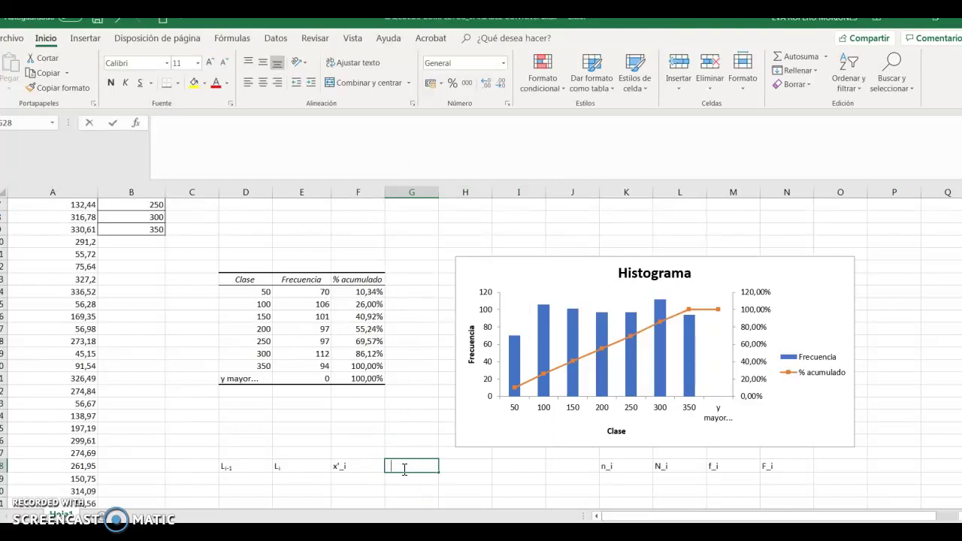
text(_i)
key(Right)
Step: Delete the blank cells H28:J28, shifting the frequency headings left to sit beside c_i
key(shift+Right)
key(shift+Right)
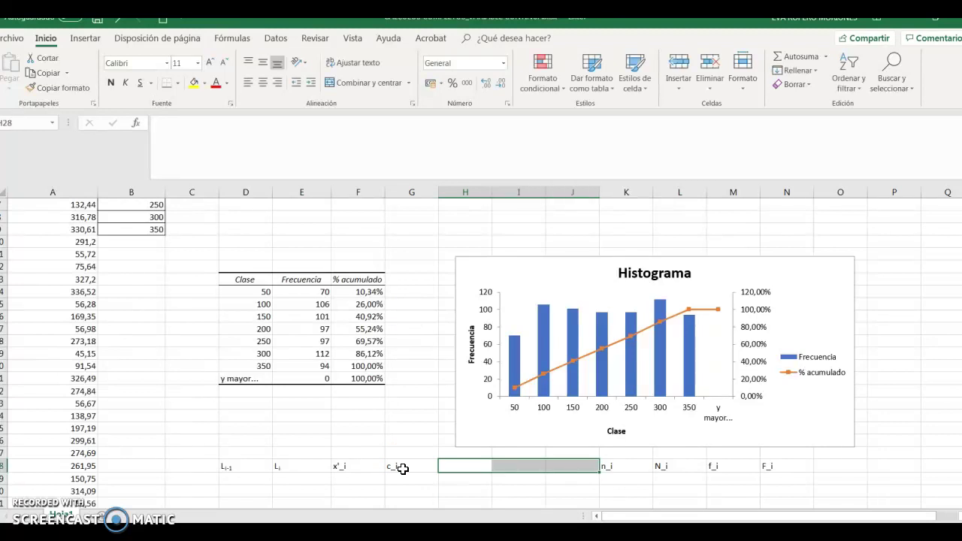
right_click(451, 466)
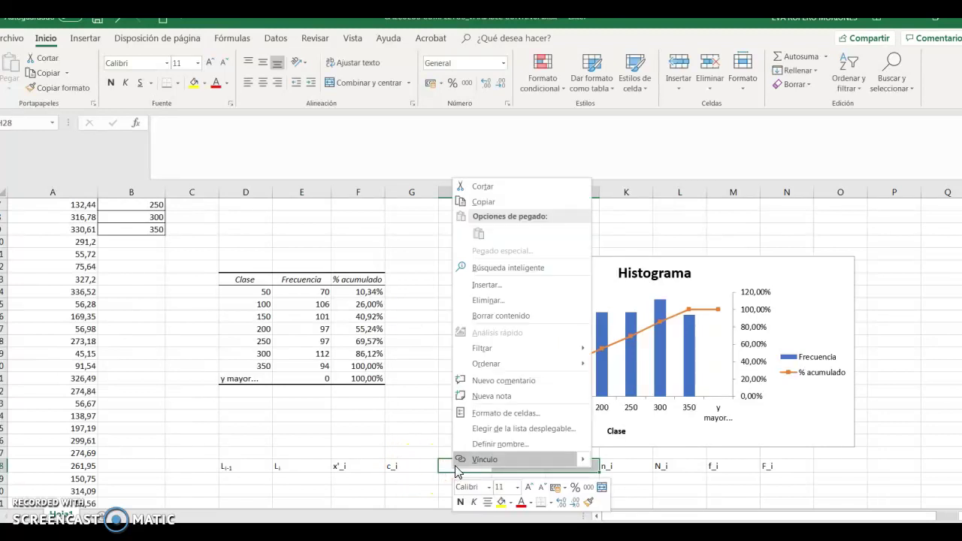
click(490, 301)
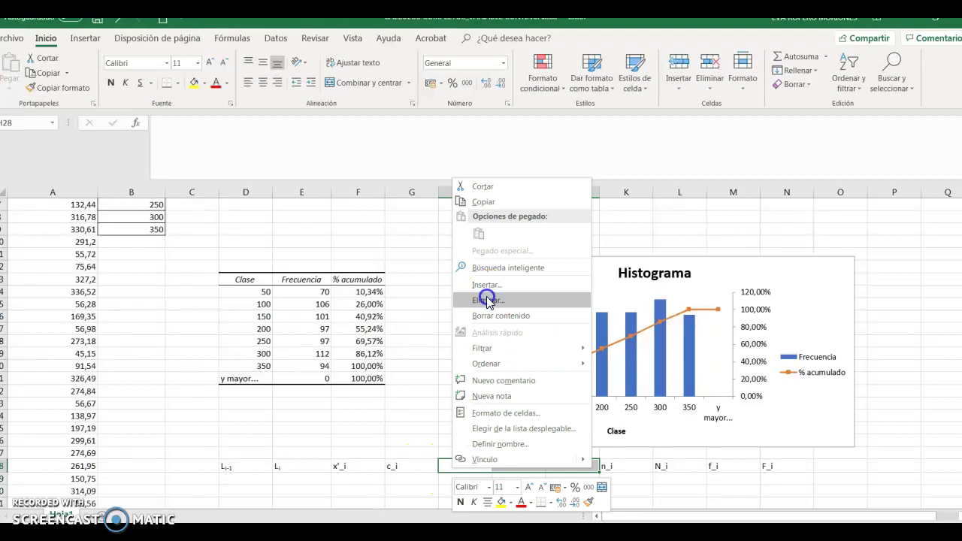
click(454, 338)
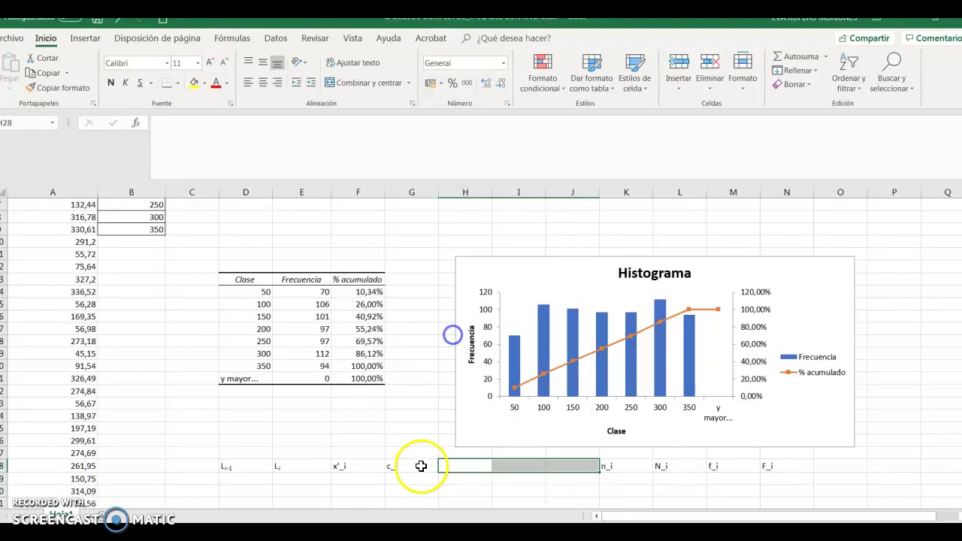
click(407, 466)
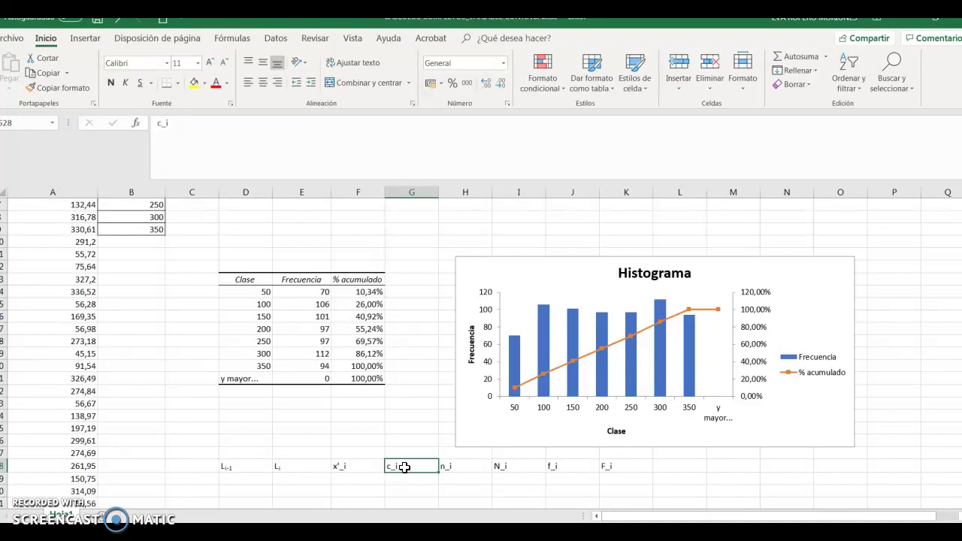
Step: Enter the lower class limits 0 and 50 under L_i-1 from D29 and extend the series to 300 in D35
click(461, 467)
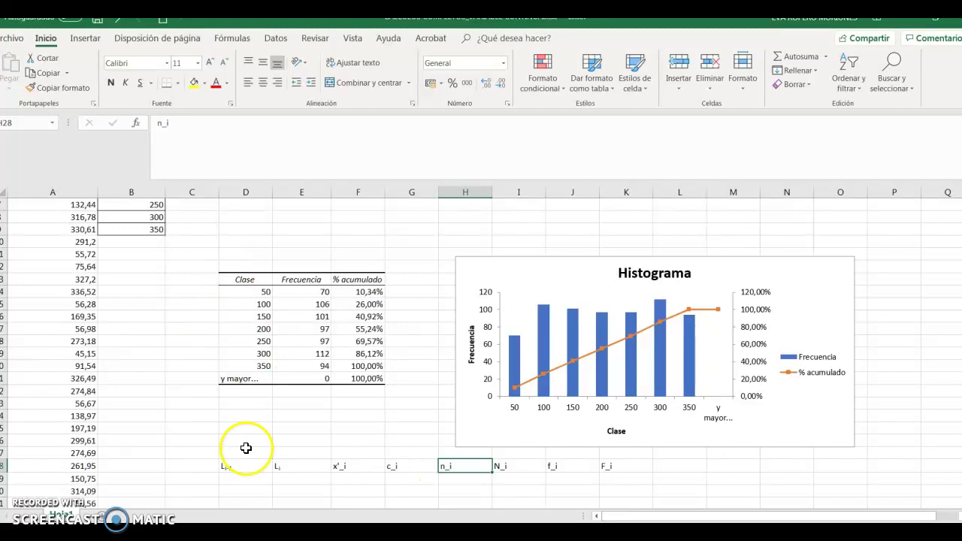
click(243, 481)
text(0)
key(Return)
text(50)
key(Return)
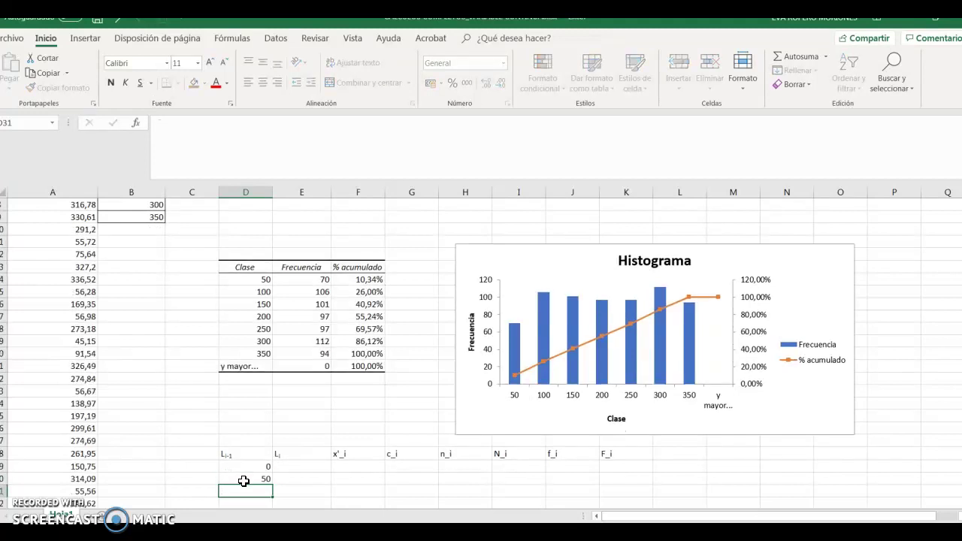
drag(248, 465, 261, 483)
Step: Enter the upper class limits 50, 100 and 150 under L_i from E29 and extend the series to 350 in E35
click(295, 404)
text(=D30)
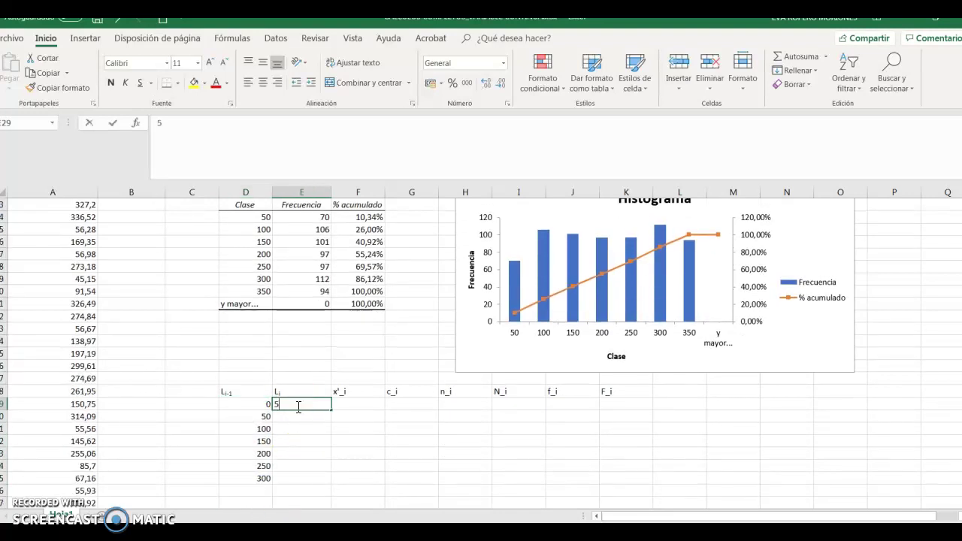
click(250, 405)
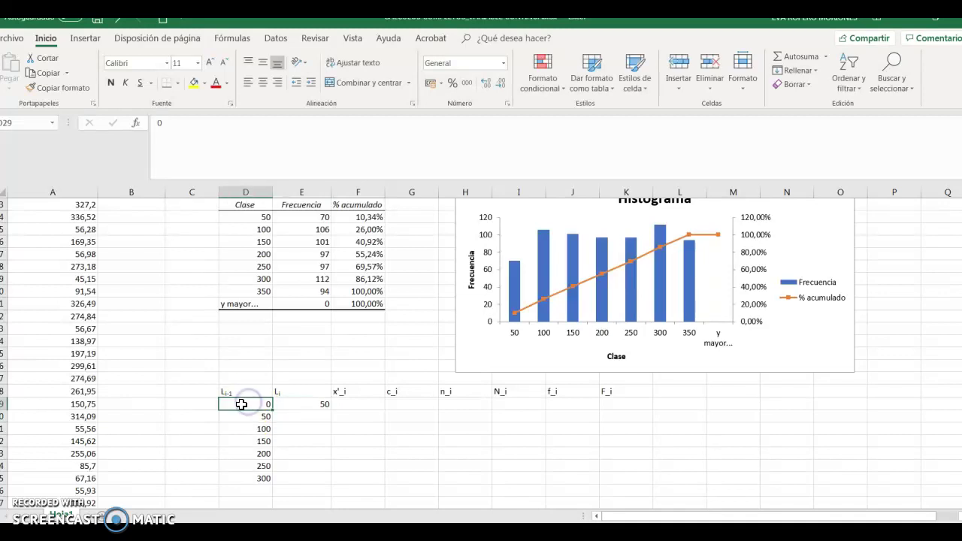
click(307, 407)
click(269, 412)
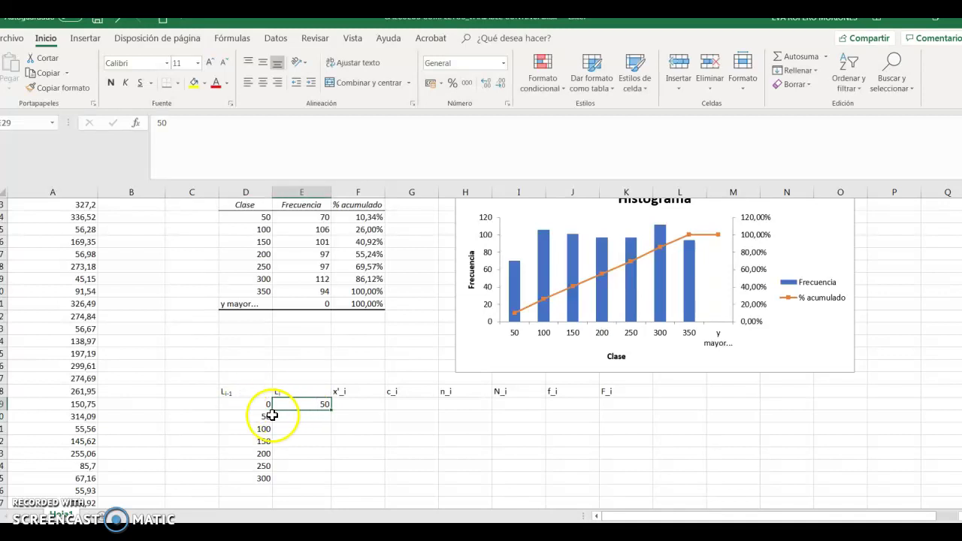
click(246, 418)
click(307, 418)
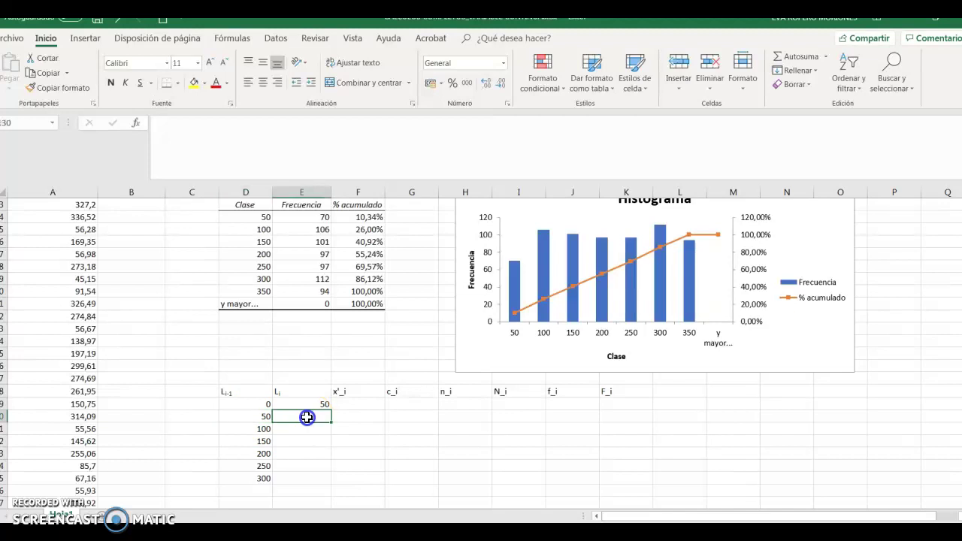
text(100)
click(284, 426)
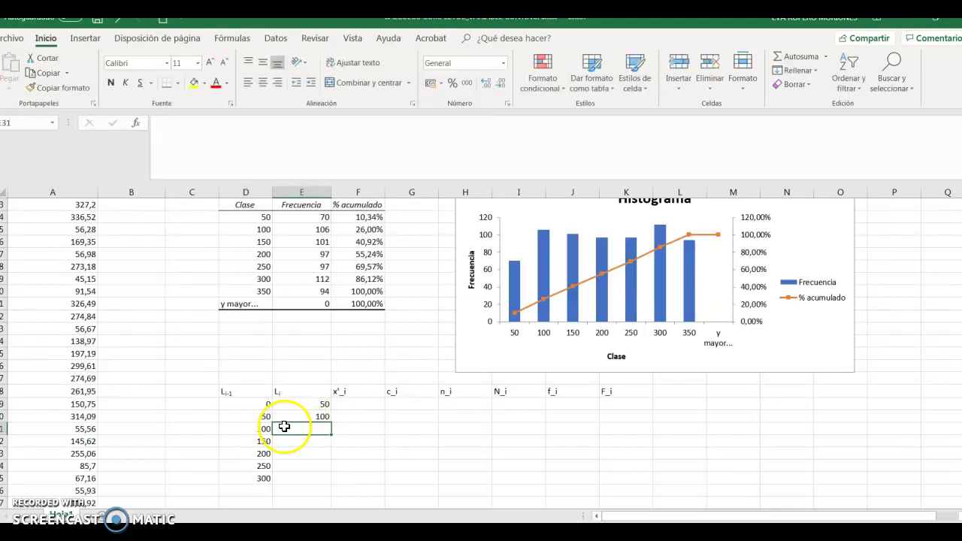
text(150)
key(Return)
drag(313, 405, 331, 485)
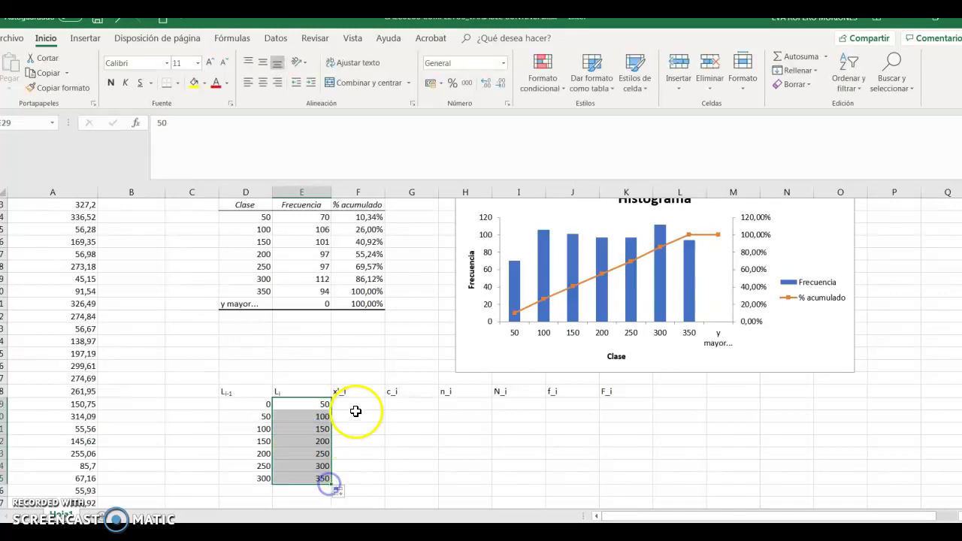
Step: Calculate the class mark in F29 with =(D29+E29)/2 and copy the formula down to F35
click(358, 405)
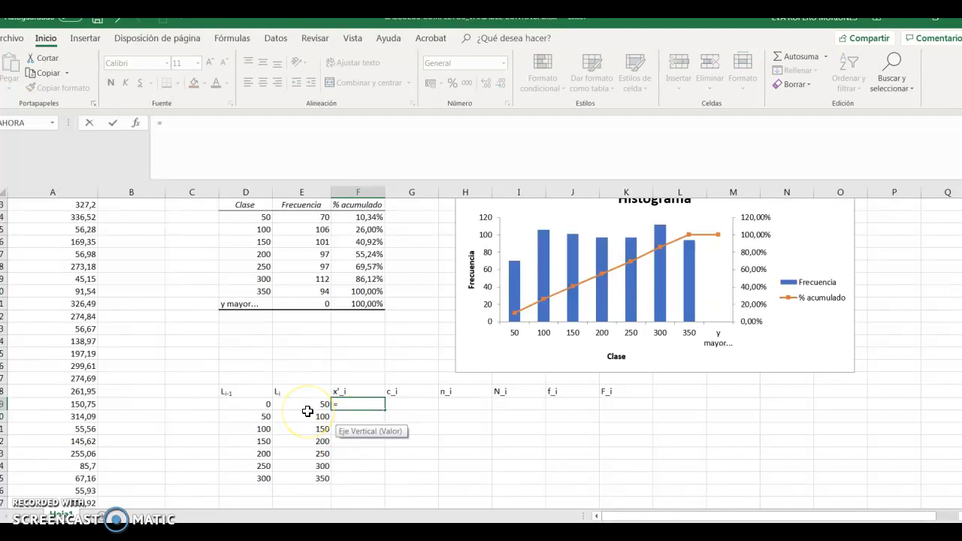
text(()
click(253, 404)
text(+)
click(293, 406)
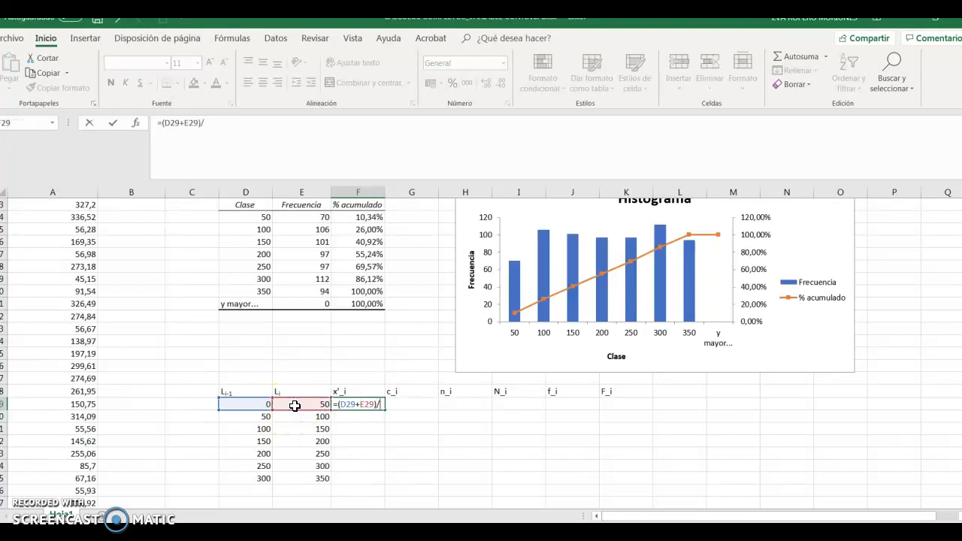
key(Return)
click(346, 405)
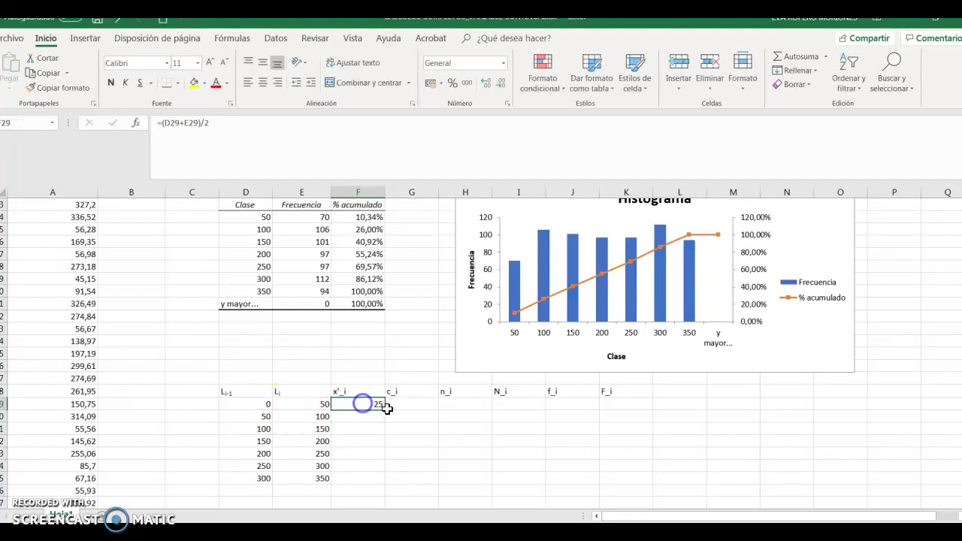
double_click(384, 409)
Step: Calculate the interval width in G29 with =E29-D29 and copy the formula down to G35
click(400, 406)
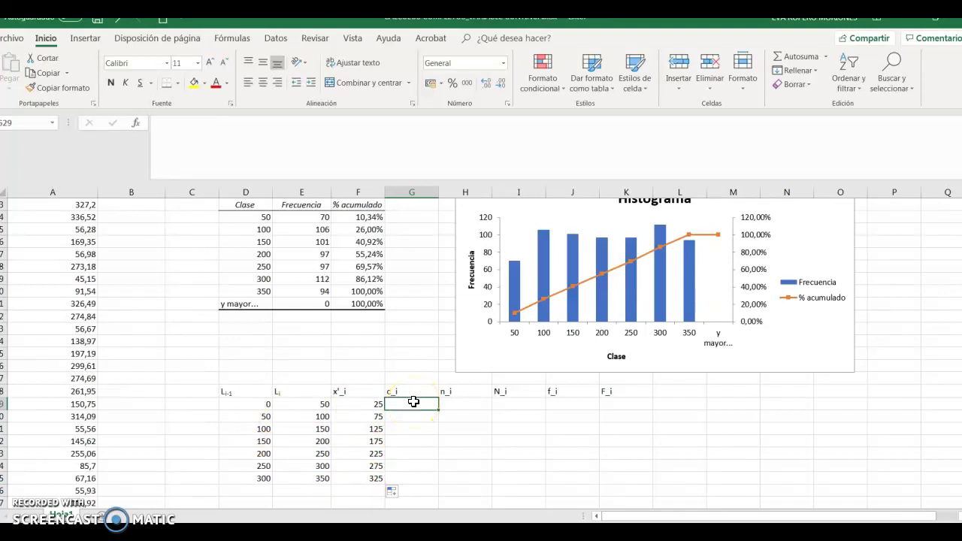
text(=)
click(308, 403)
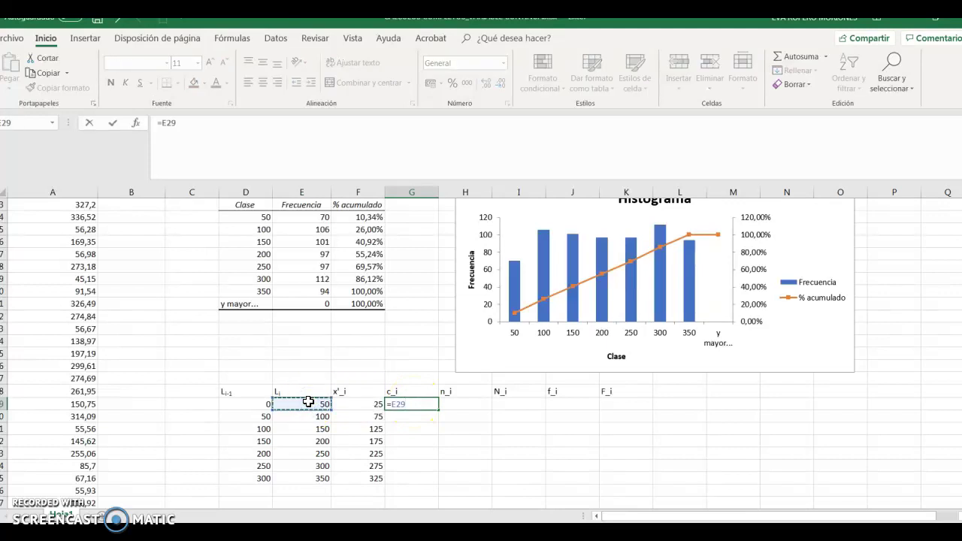
text(-)
click(249, 403)
key(Return)
click(405, 404)
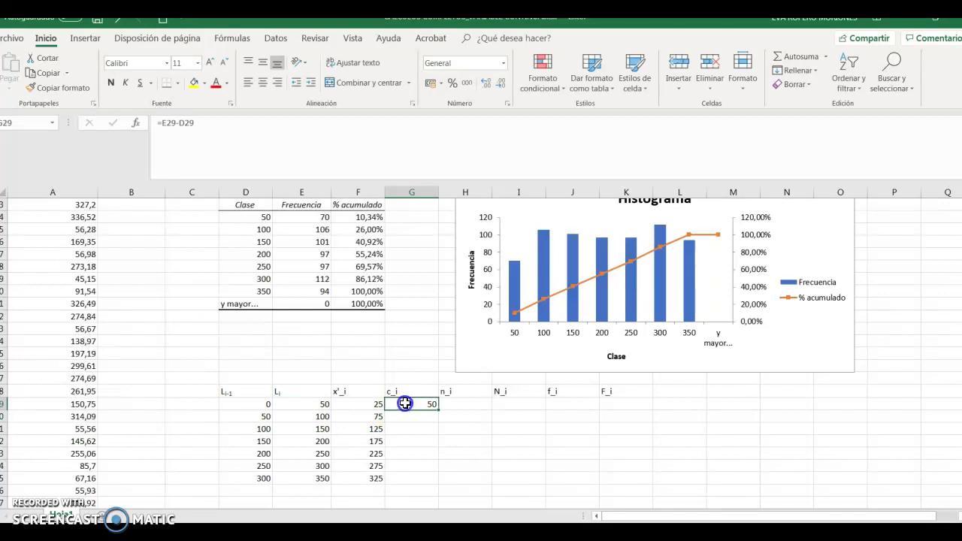
double_click(438, 410)
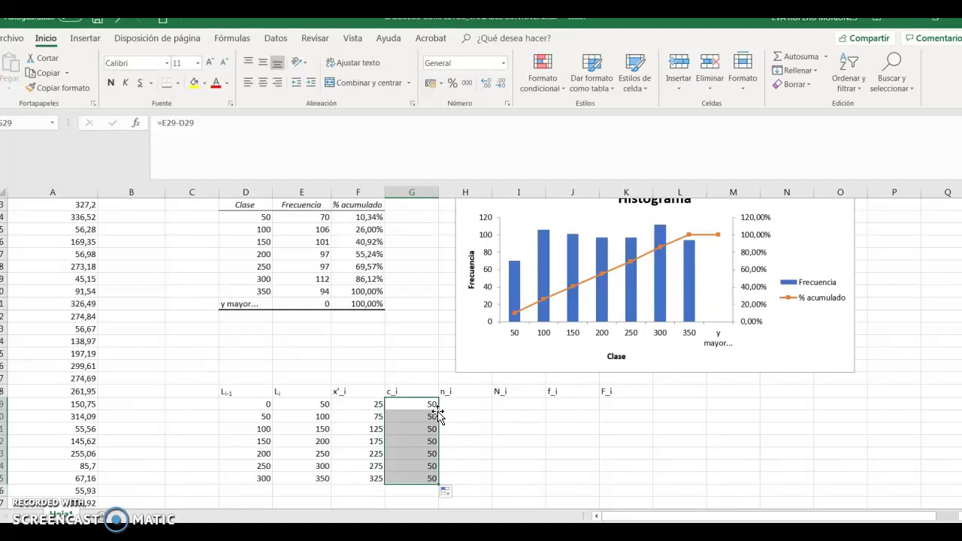
Step: Link H29 under n_i to the histogram table's first frequency with =E14 and copy the formula down to H35
click(445, 390)
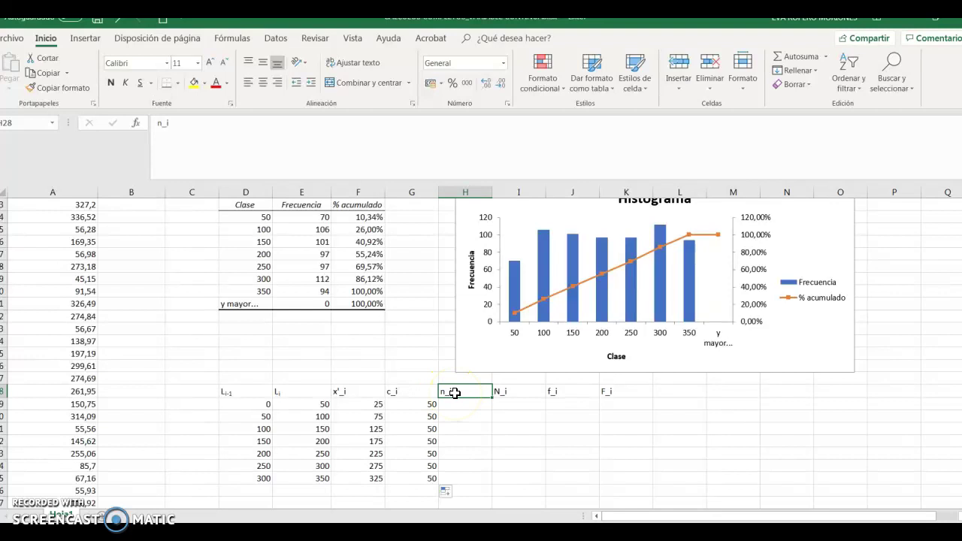
click(449, 406)
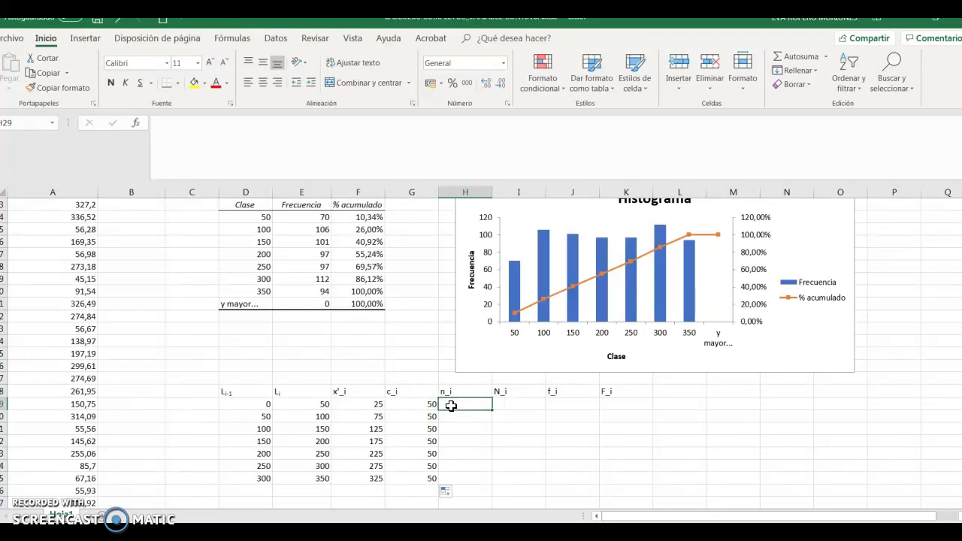
scroll(451, 405, up, 1)
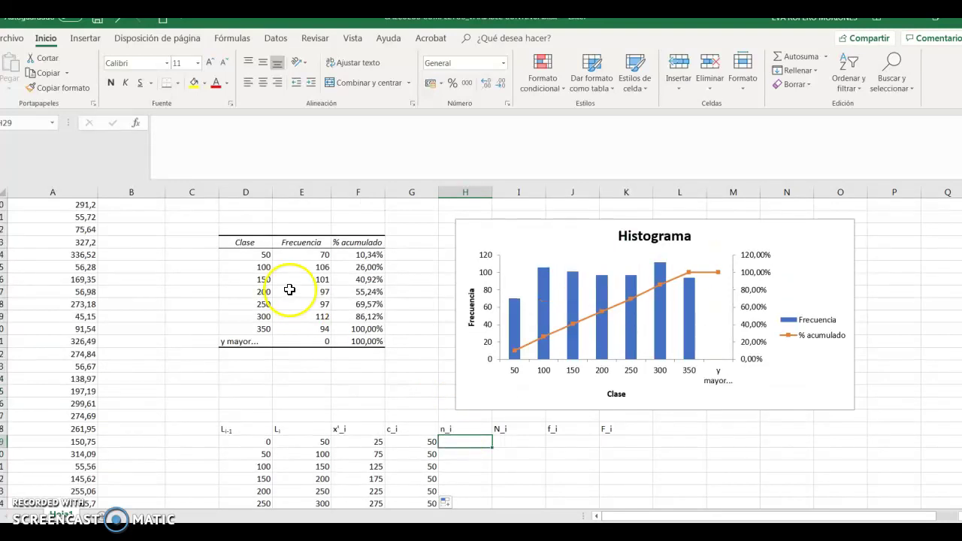
text(=)
click(320, 256)
key(Return)
click(476, 441)
mouse_move(491, 448)
mouse_down()
mouse_move(475, 501)
mouse_move(481, 469)
mouse_move(471, 402)
mouse_move(492, 424)
mouse_move(481, 452)
mouse_up()
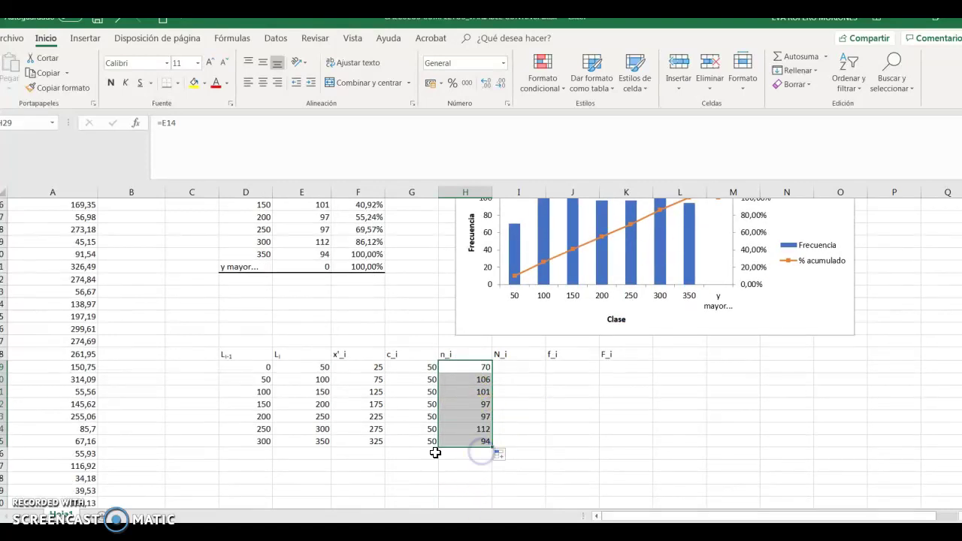
Step: Total the absolute frequencies H29:H35 in H36 with SUMA and label the total N in G36
click(520, 369)
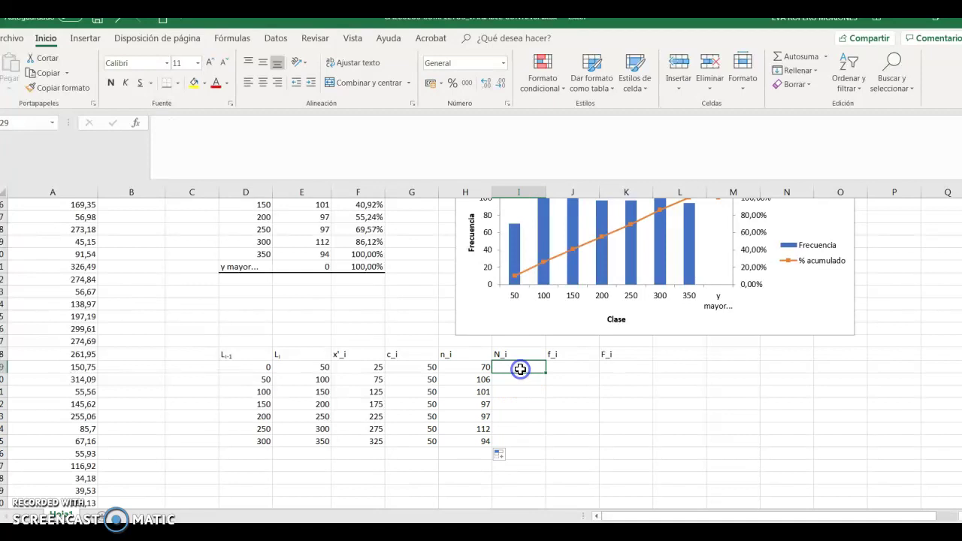
click(469, 452)
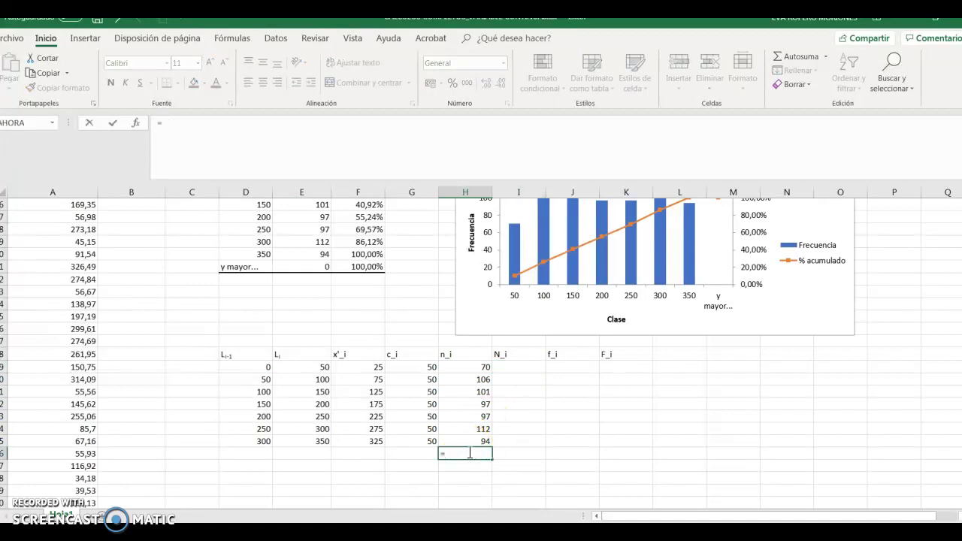
text(=suma()
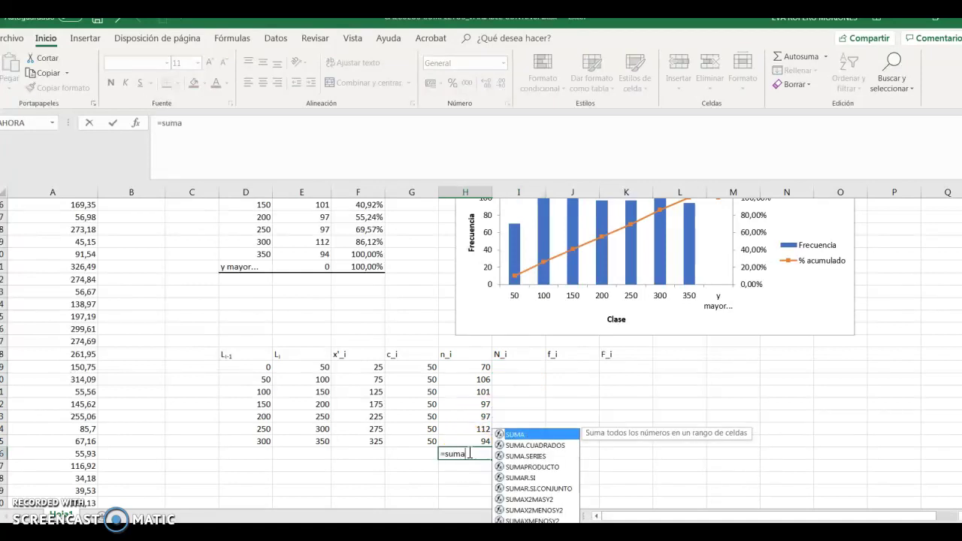
drag(459, 366, 474, 438)
key(Return)
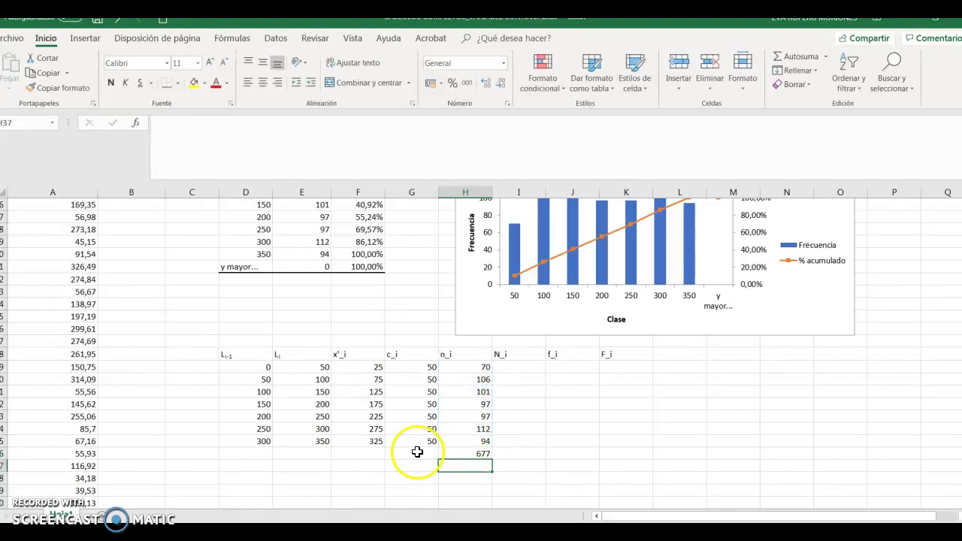
click(417, 452)
text(N)
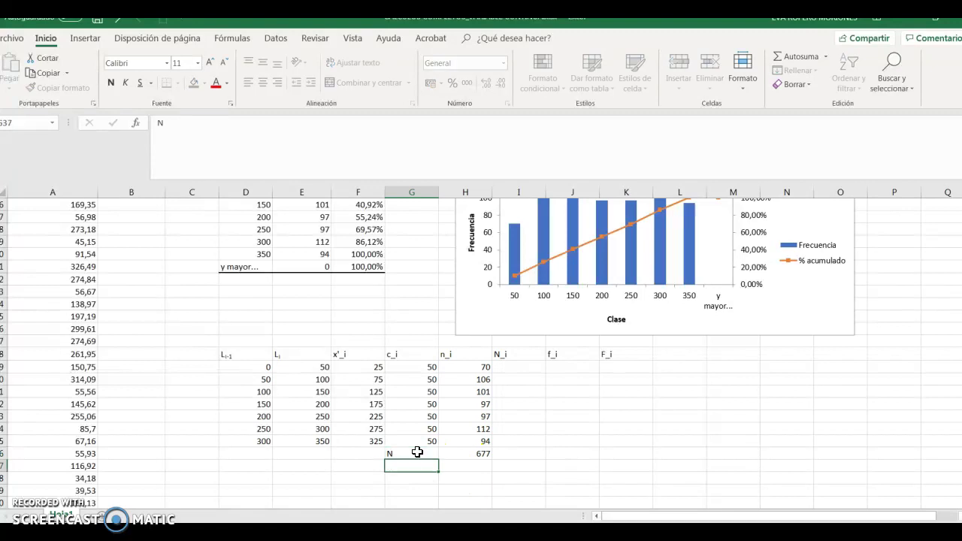
Step: Apply a thick outside border around the N label and its total in G36:H36
drag(418, 453, 466, 453)
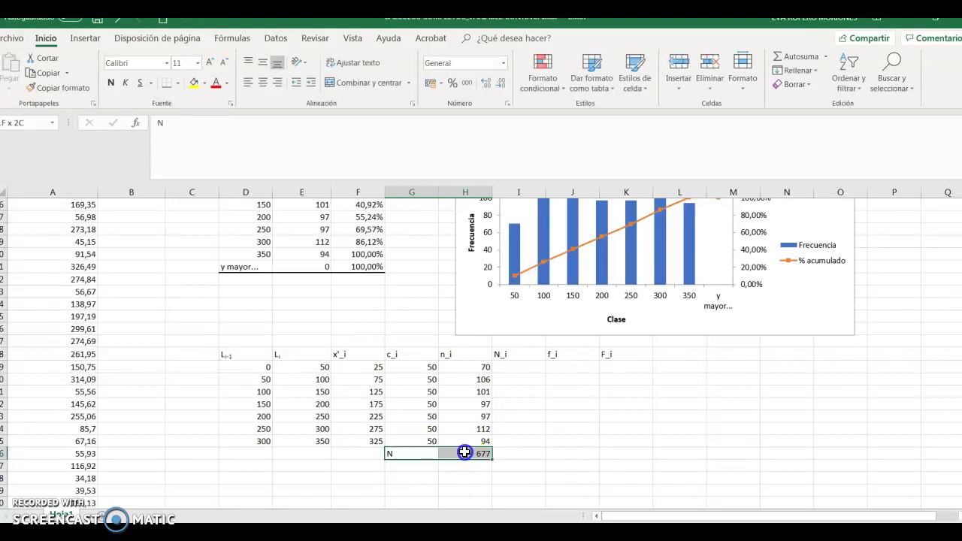
click(177, 84)
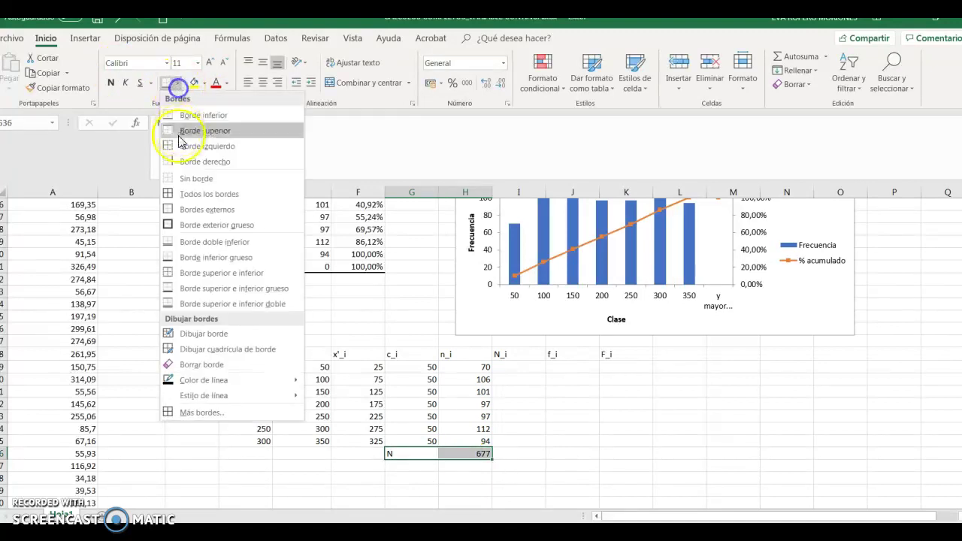
click(172, 223)
Step: Start the cumulative frequency column N_i by setting I29 equal to the first absolute frequency in H29
click(517, 374)
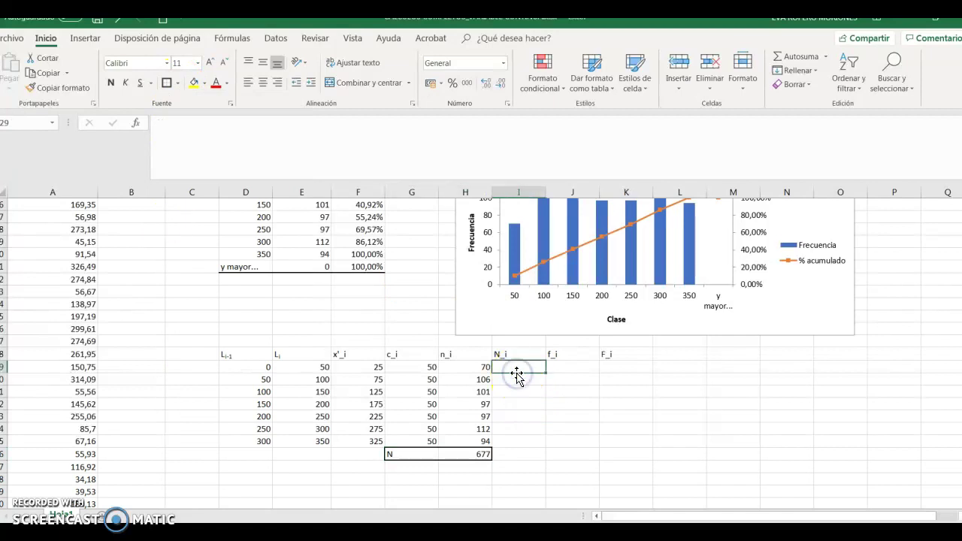
text(=)
click(478, 363)
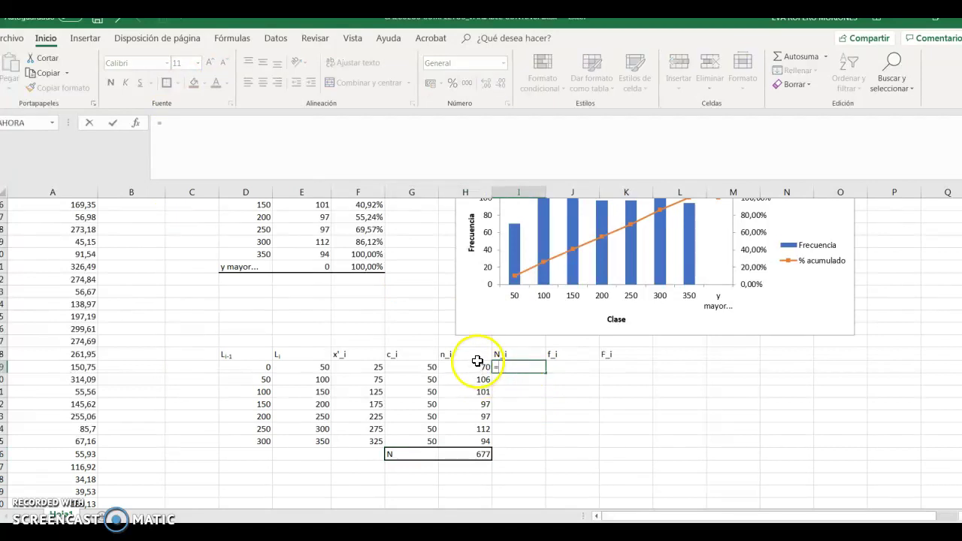
key(Return)
Step: Accumulate the frequencies with =H30+I29 in I30, copy it down to I35, and compare the last value with total N
text(=)
click(477, 380)
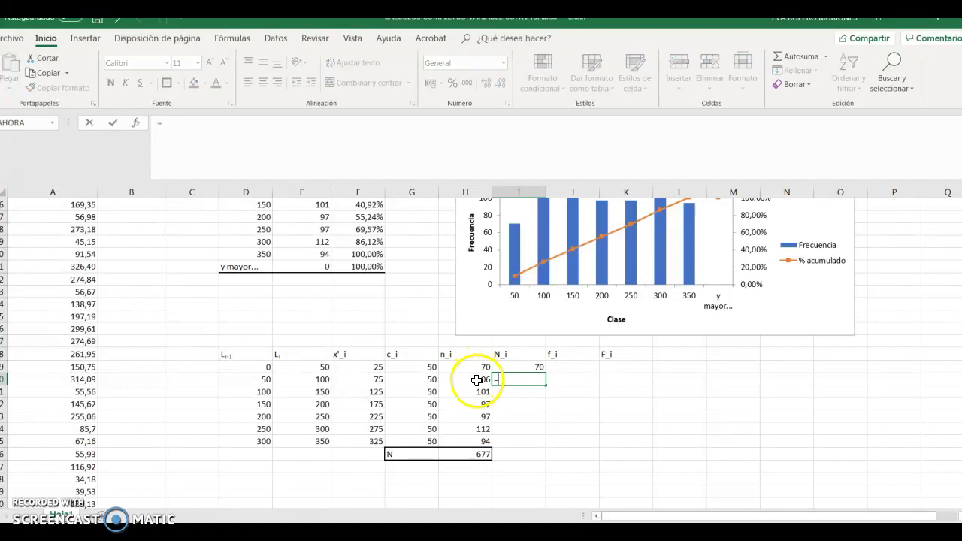
text(+)
click(517, 368)
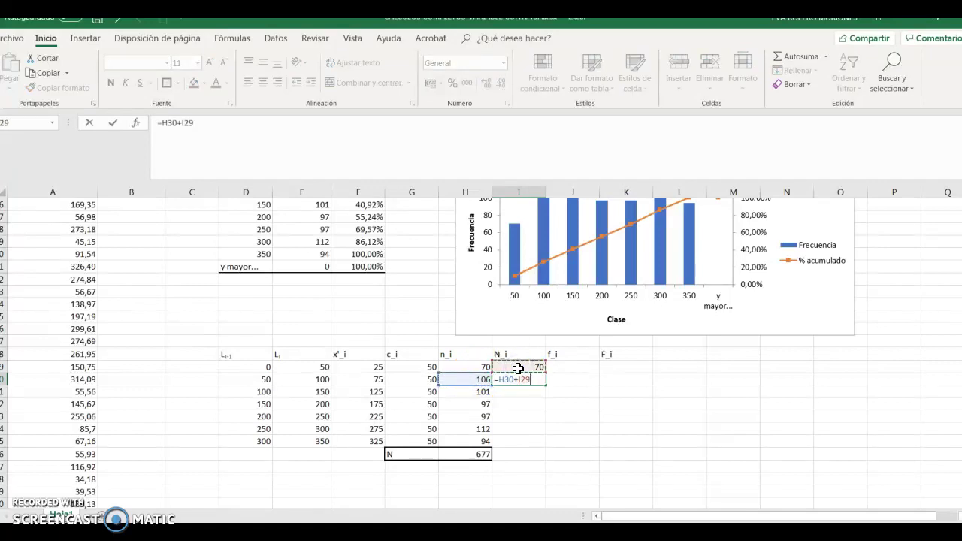
key(Return)
click(535, 380)
drag(545, 385, 546, 446)
click(516, 444)
click(471, 455)
click(514, 444)
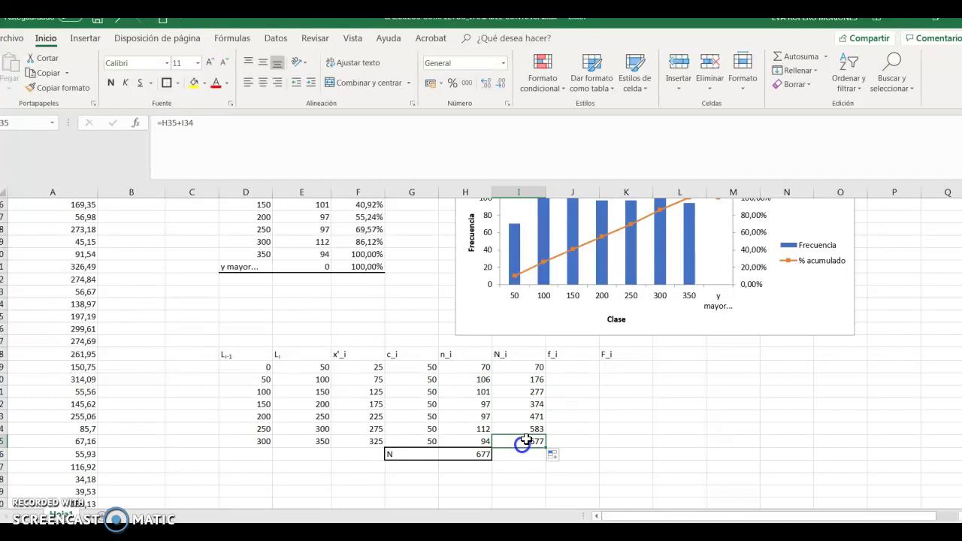
Step: Calculate the first relative frequency f_i in J29 with =H29/$H$36, keeping the total N as an absolute reference
click(570, 367)
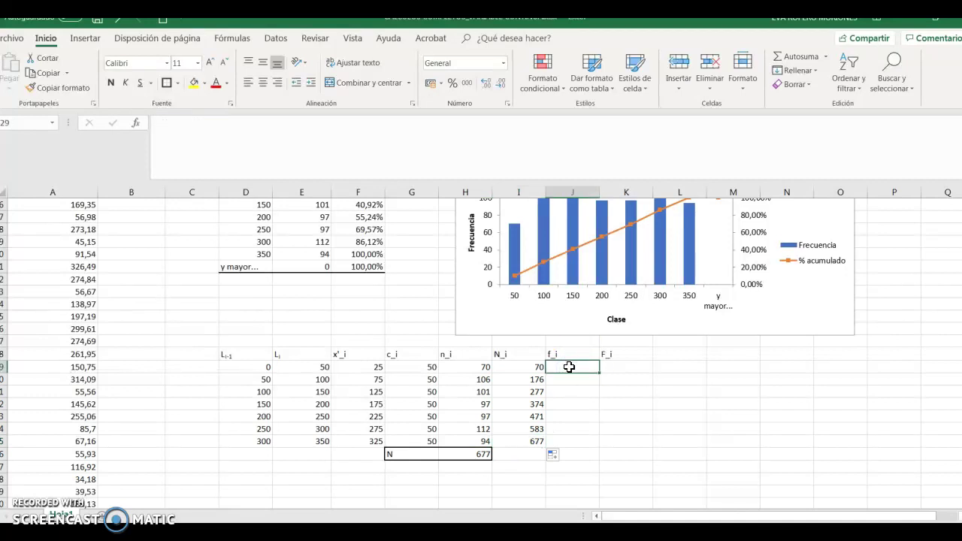
text(=)
click(455, 365)
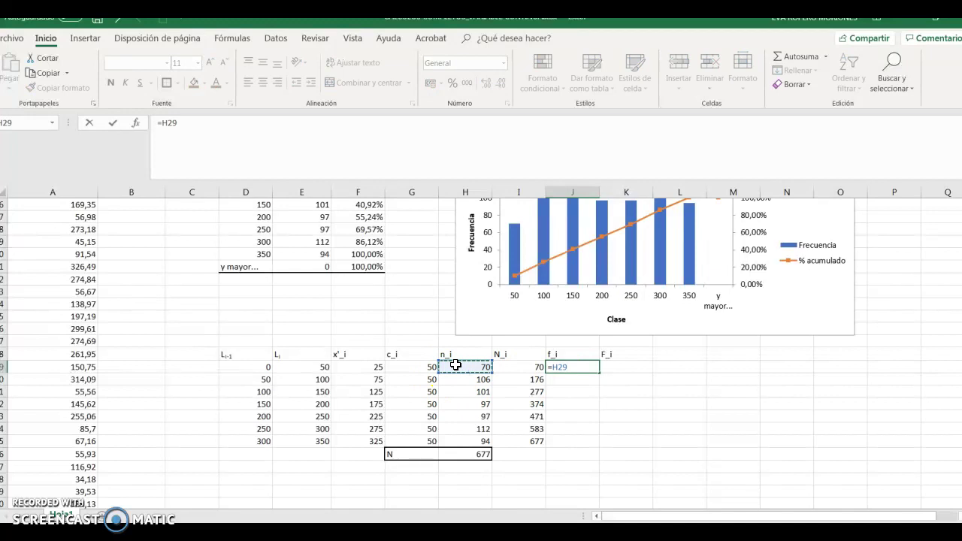
click(580, 365)
click(471, 366)
text(/)
click(460, 454)
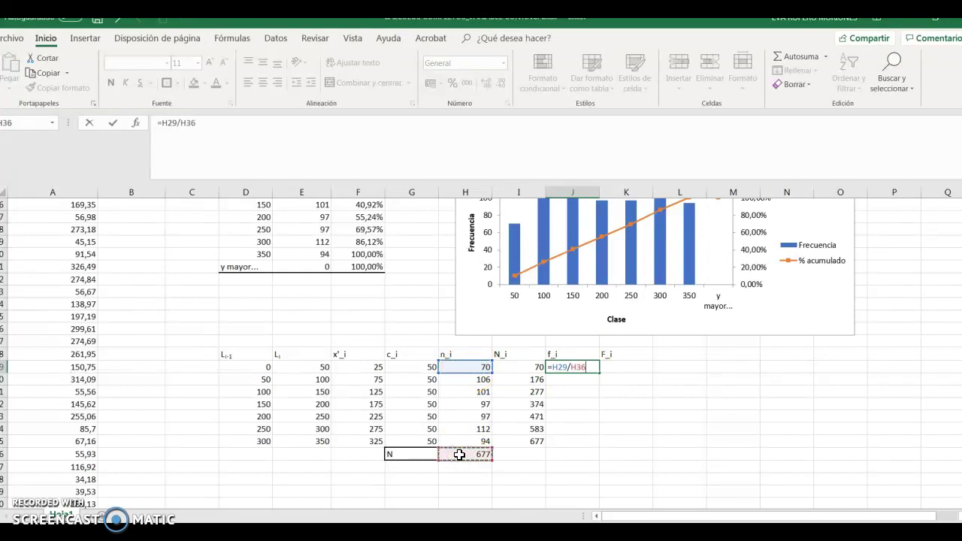
click(581, 455)
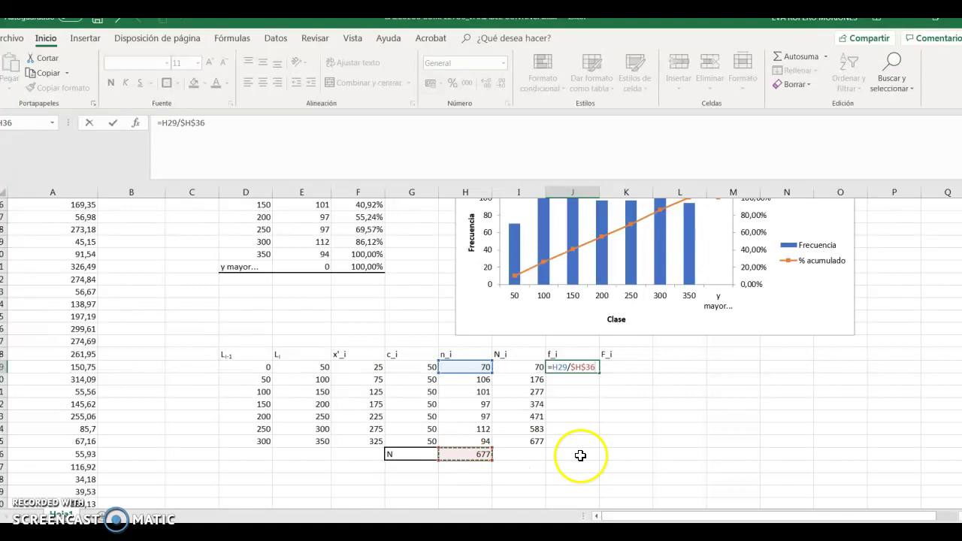
key(Return)
Step: Format J29 as a percentage with two decimals and copy its formula down to J35
click(572, 368)
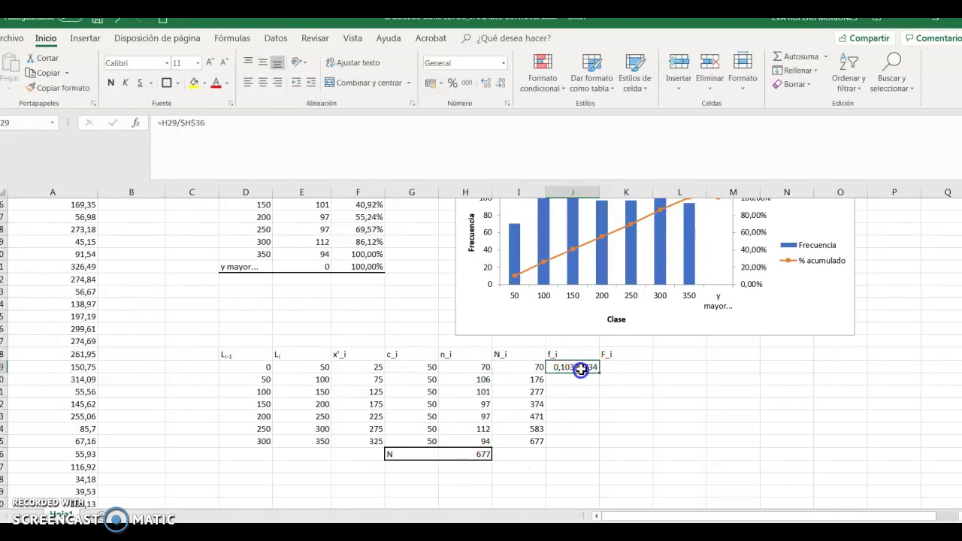
click(453, 83)
click(483, 84)
click(484, 84)
double_click(599, 373)
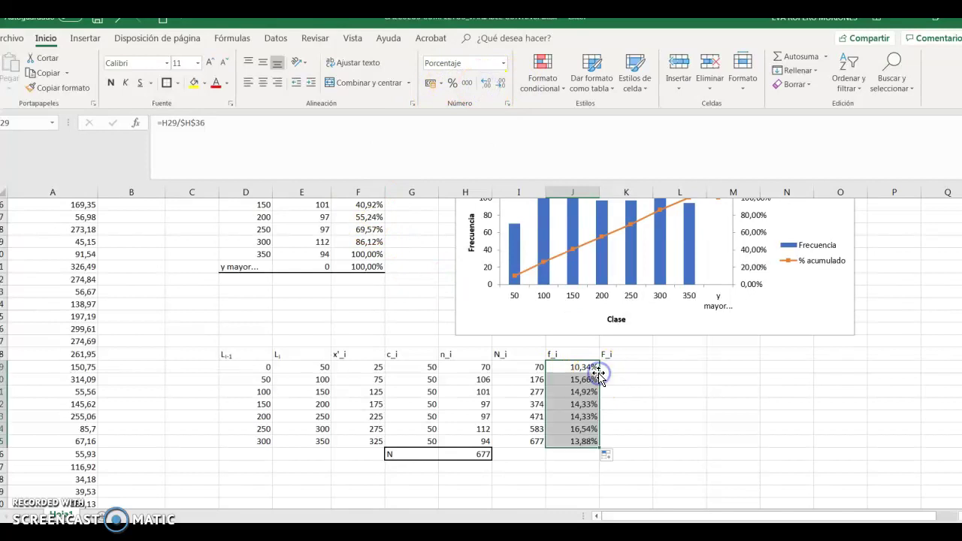
Step: Start the cumulative relative frequency column F_i by setting K29 equal to the first relative frequency in J29
click(620, 367)
text(=)
click(584, 367)
key(Return)
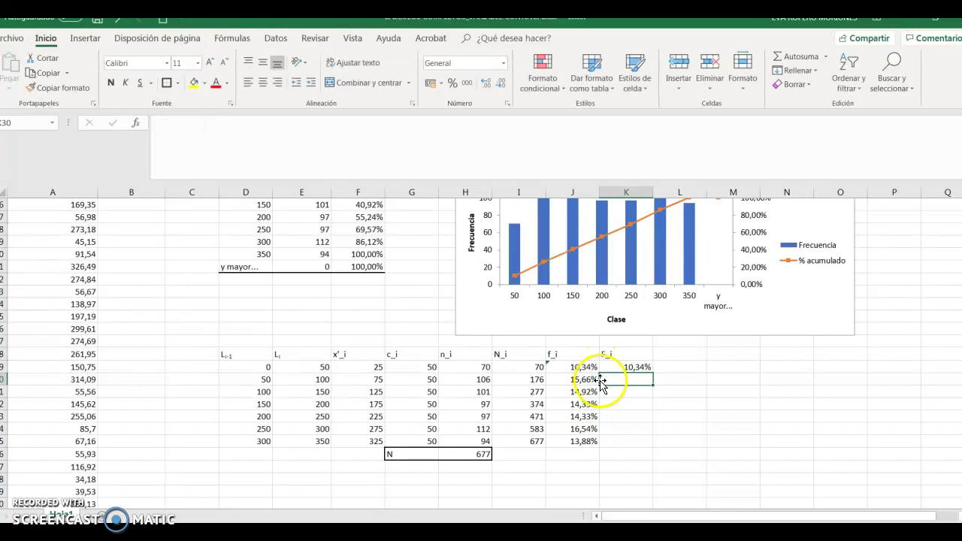
Step: Accumulate the relative frequencies with =J30+K29 in K30, copy it down to K35, and check the copied values through the last interval
text(=)
click(574, 380)
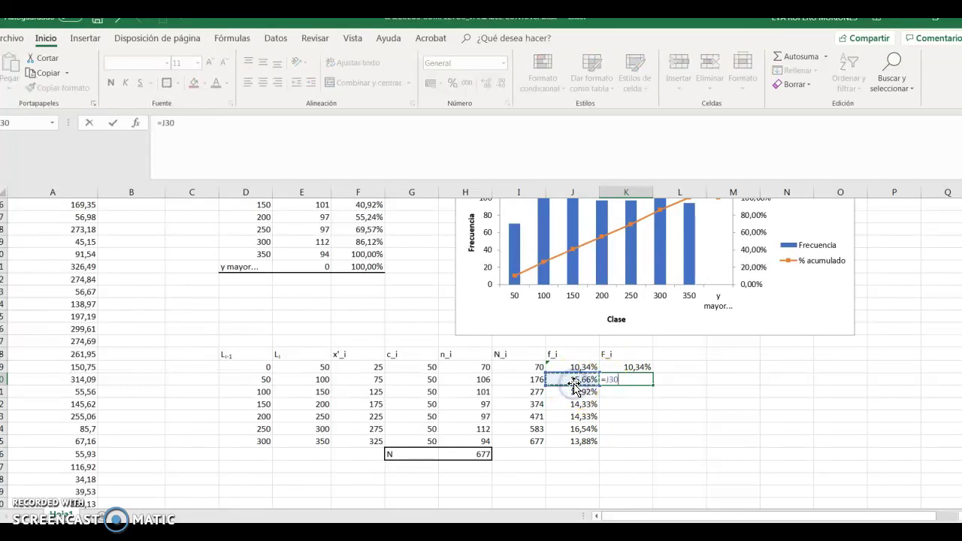
text(+)
click(623, 367)
key(Return)
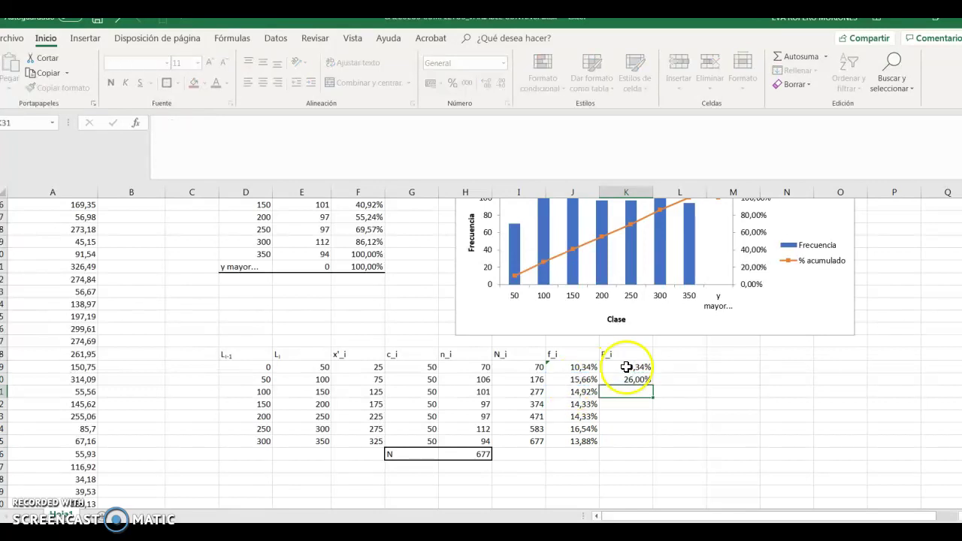
click(636, 379)
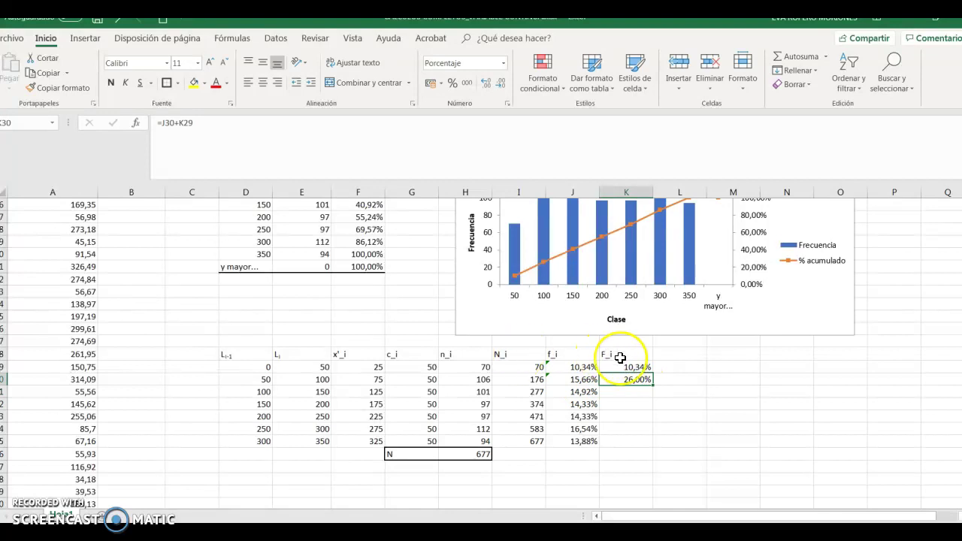
click(639, 383)
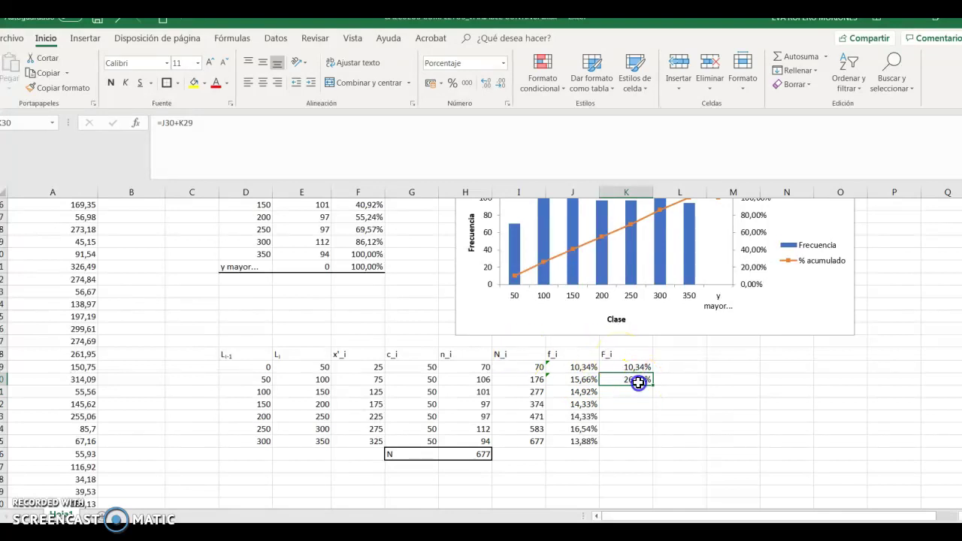
double_click(655, 387)
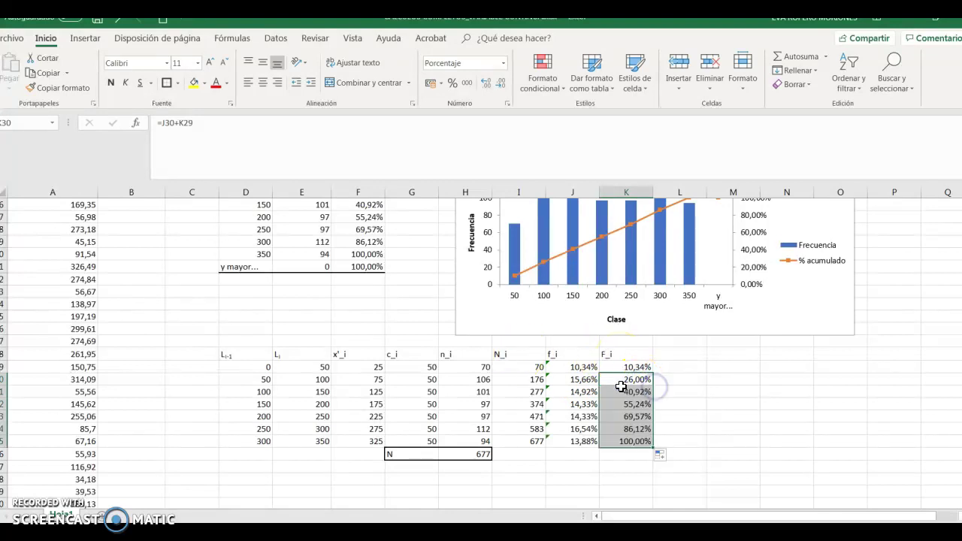
click(575, 392)
click(631, 380)
click(571, 392)
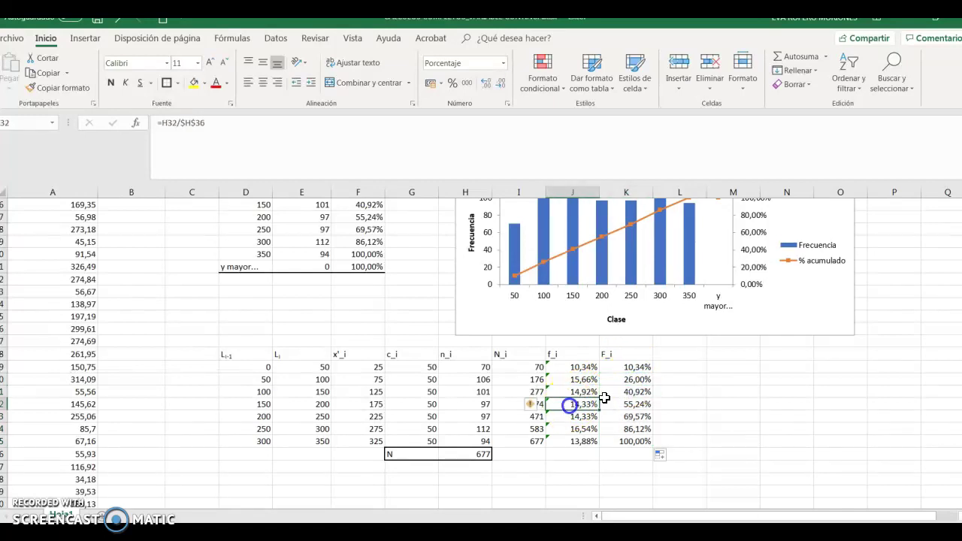
click(632, 391)
click(623, 440)
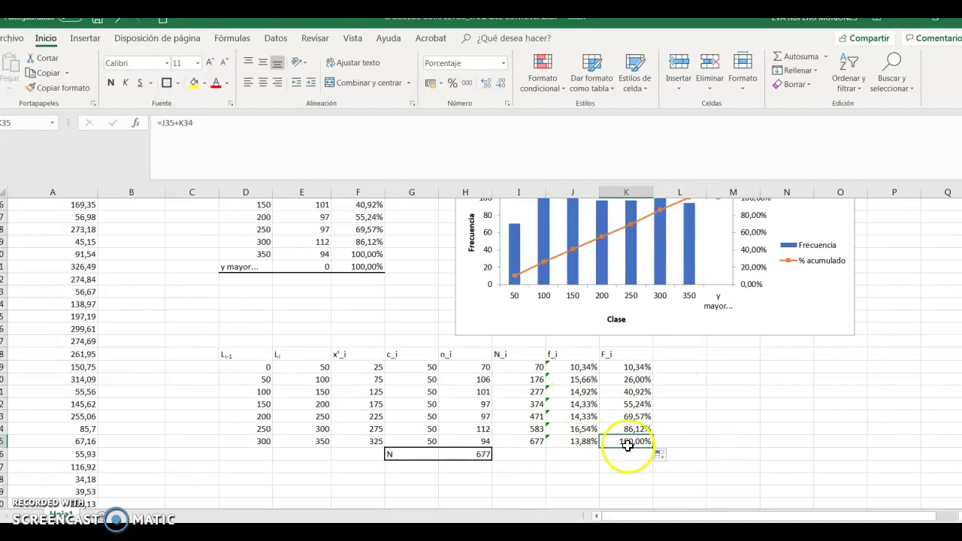
Step: Apply all borders to the whole frequency table in D28:K35
drag(221, 356, 625, 440)
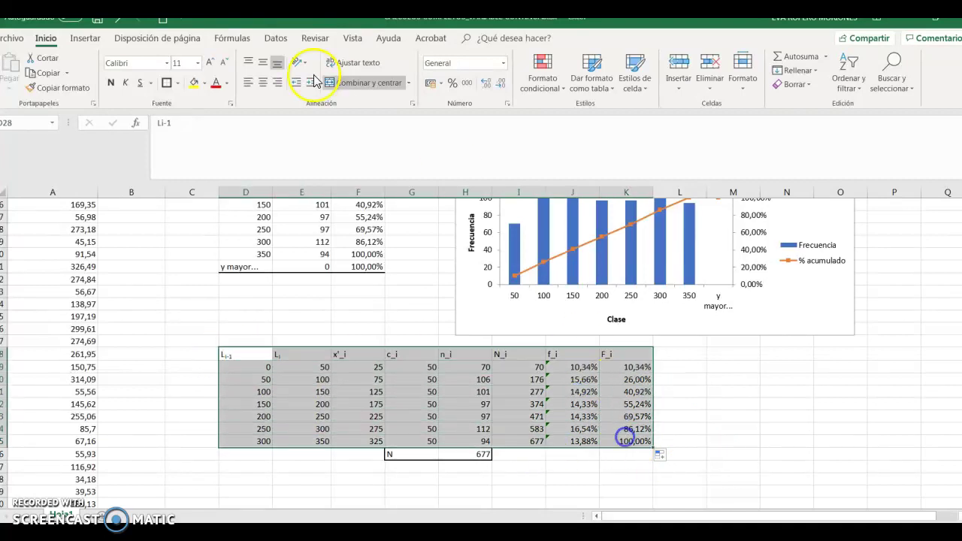
click(177, 83)
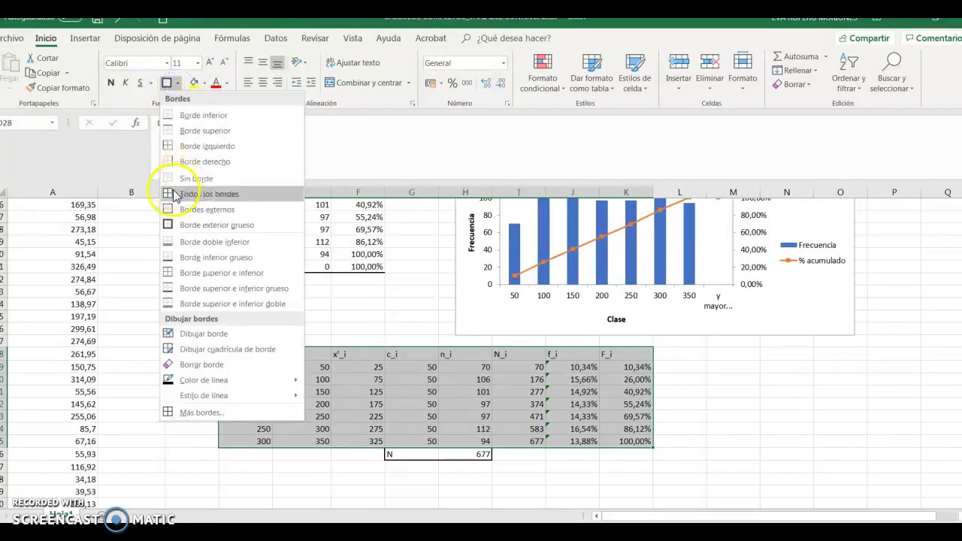
click(173, 194)
click(244, 480)
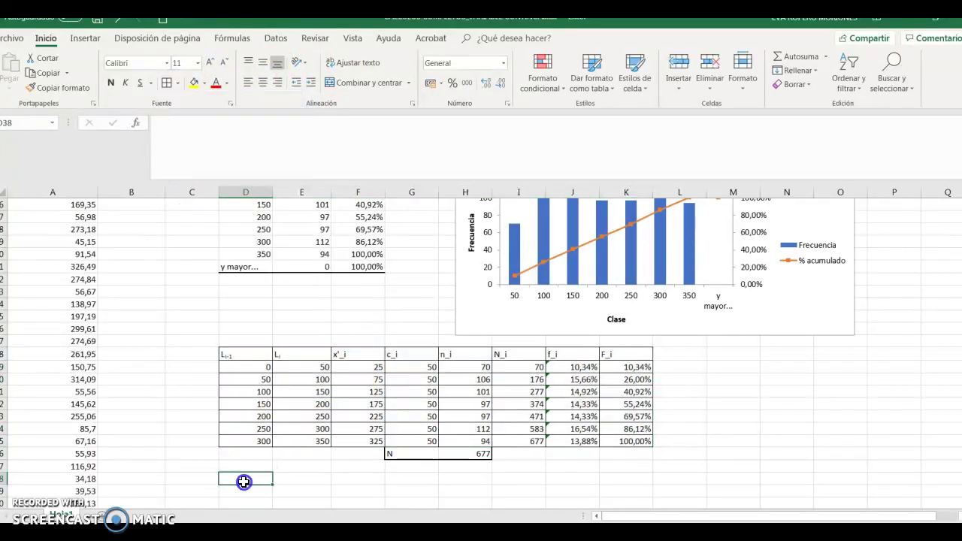